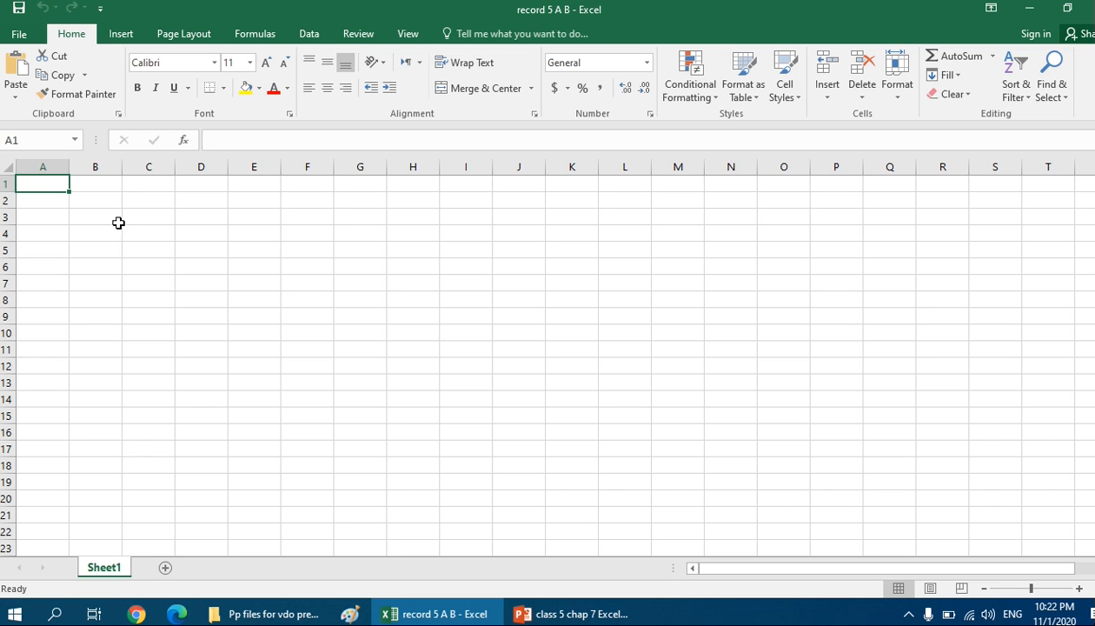
Step: Select the separate ranges B2:F8, B11:F17, O5:S16 and H7:M22 together and fill them with light orange
{"action": "left_click_drag", "start_coordinate": [87, 205], "coordinate": [311, 293]}
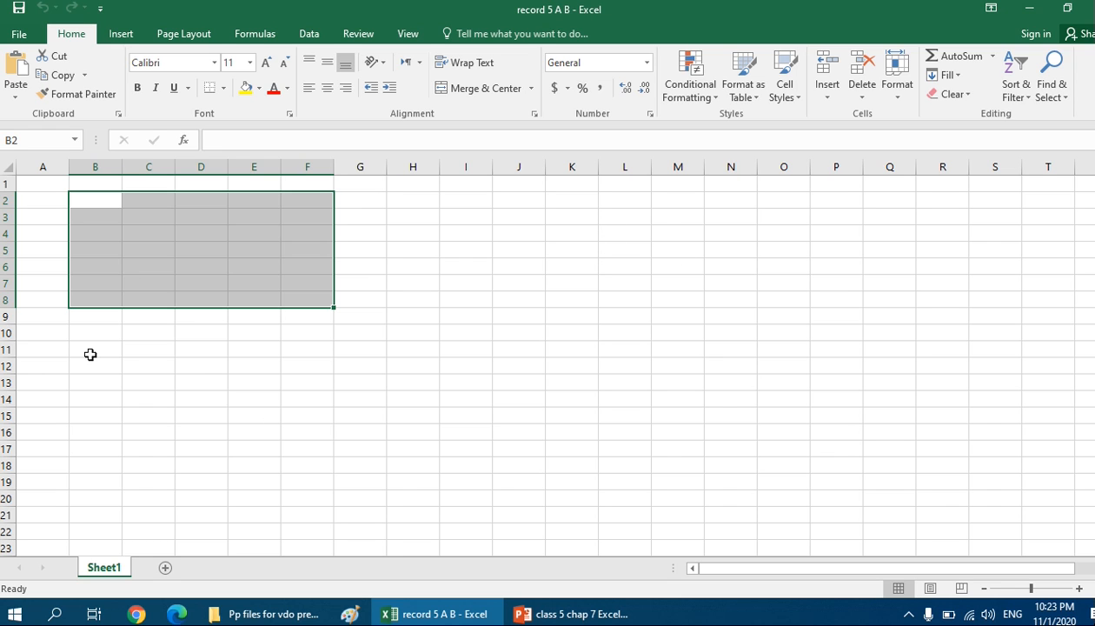
{"action": "left_click_drag", "start_coordinate": [86, 352], "coordinate": [307, 448]}
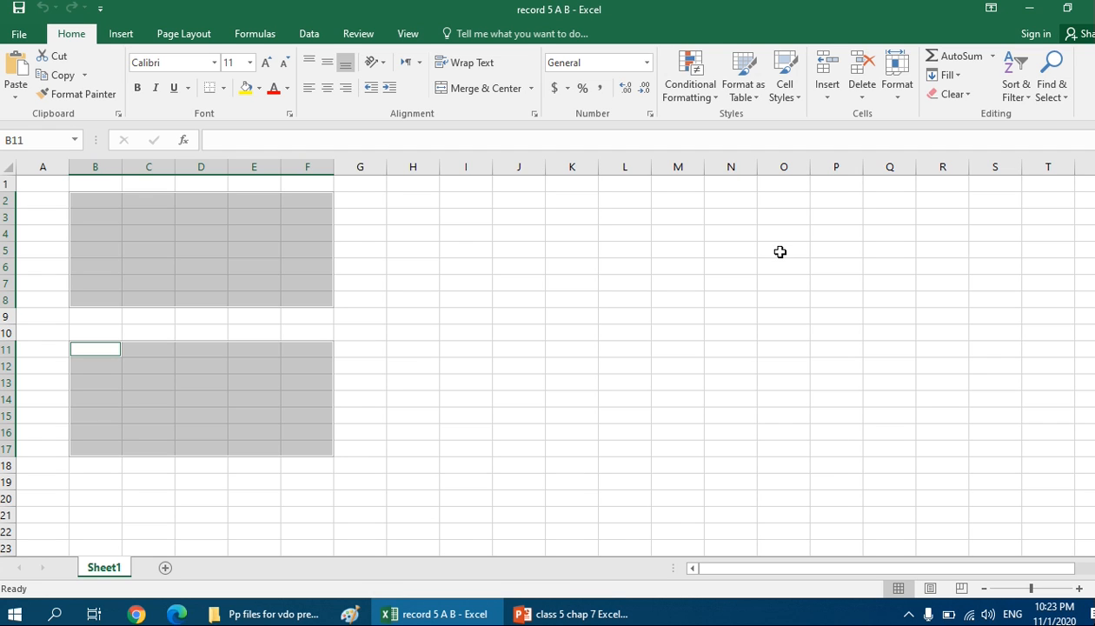
{"action": "left_click_drag", "start_coordinate": [779, 251], "coordinate": [1014, 428]}
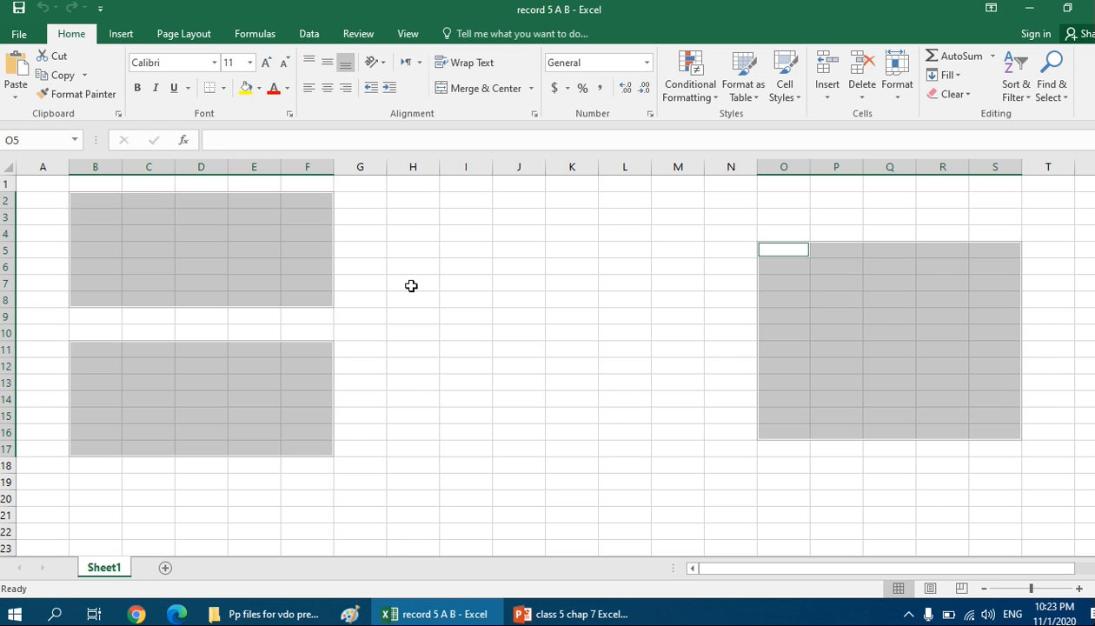
{"action": "left_click_drag", "start_coordinate": [412, 285], "coordinate": [668, 532]}
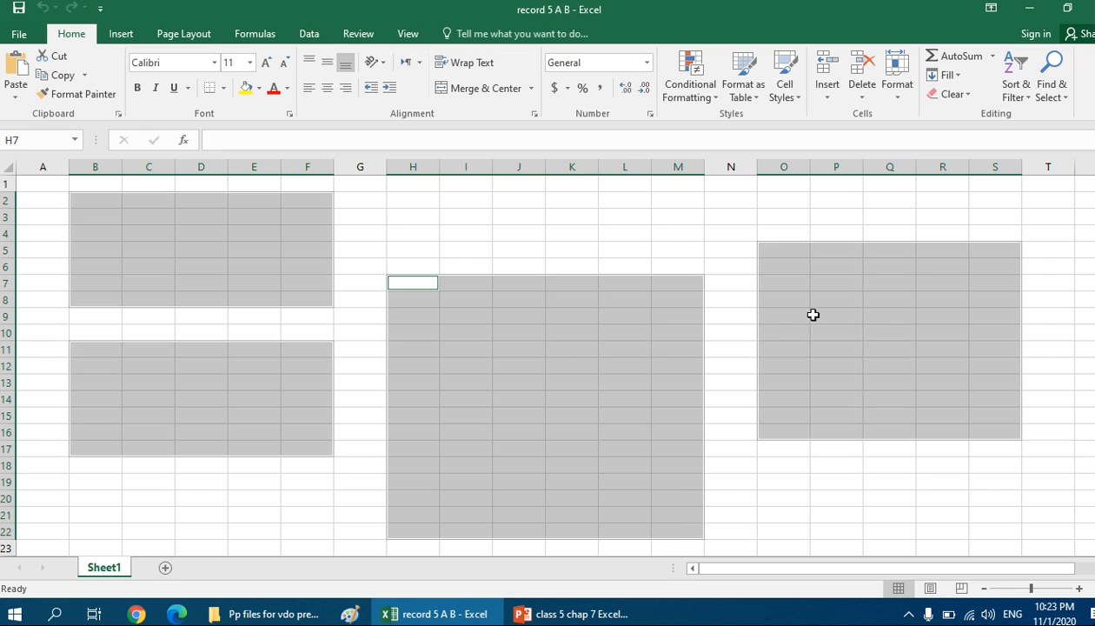
{"action": "left_click", "coordinate": [258, 88]}
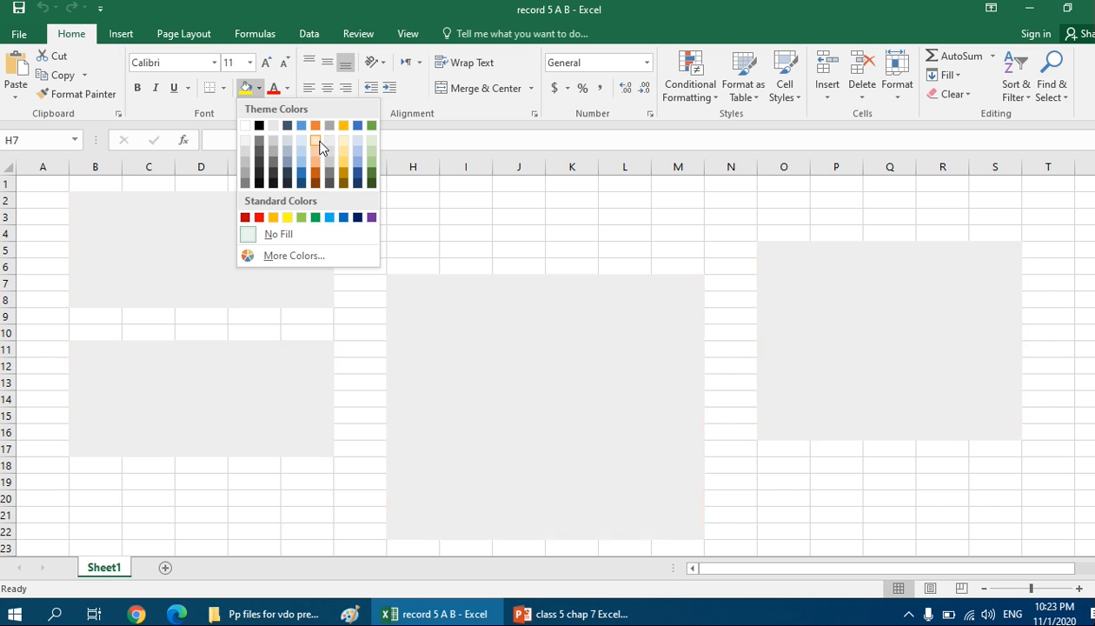
{"action": "left_click", "coordinate": [317, 146]}
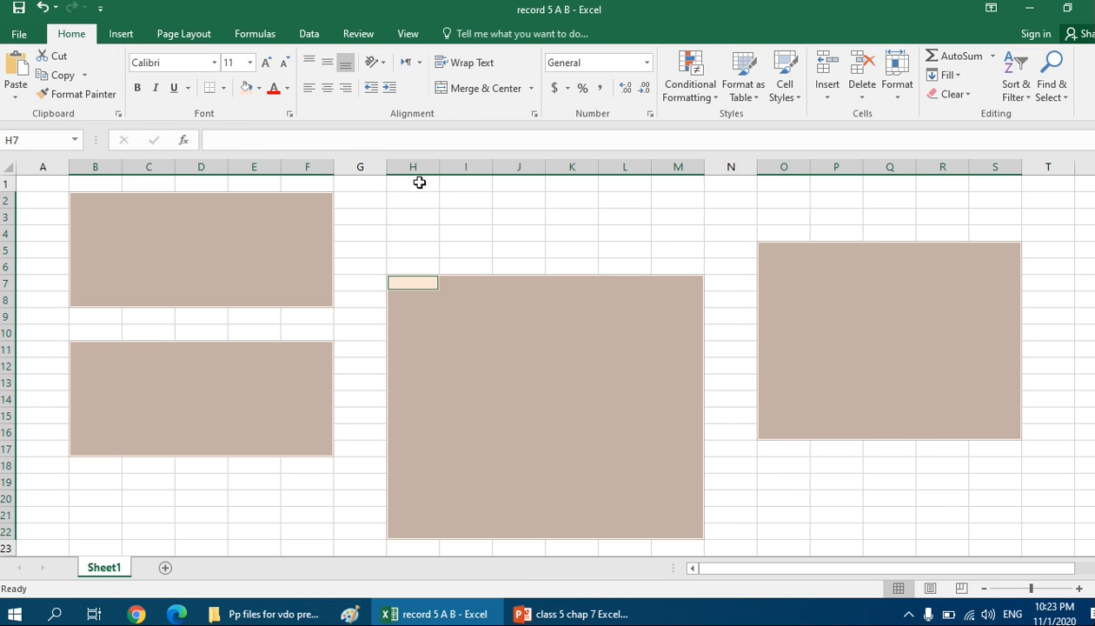
Step: Set the font of the selected ranges to Algerian and the font colour to dark orange
{"action": "left_click", "coordinate": [214, 64]}
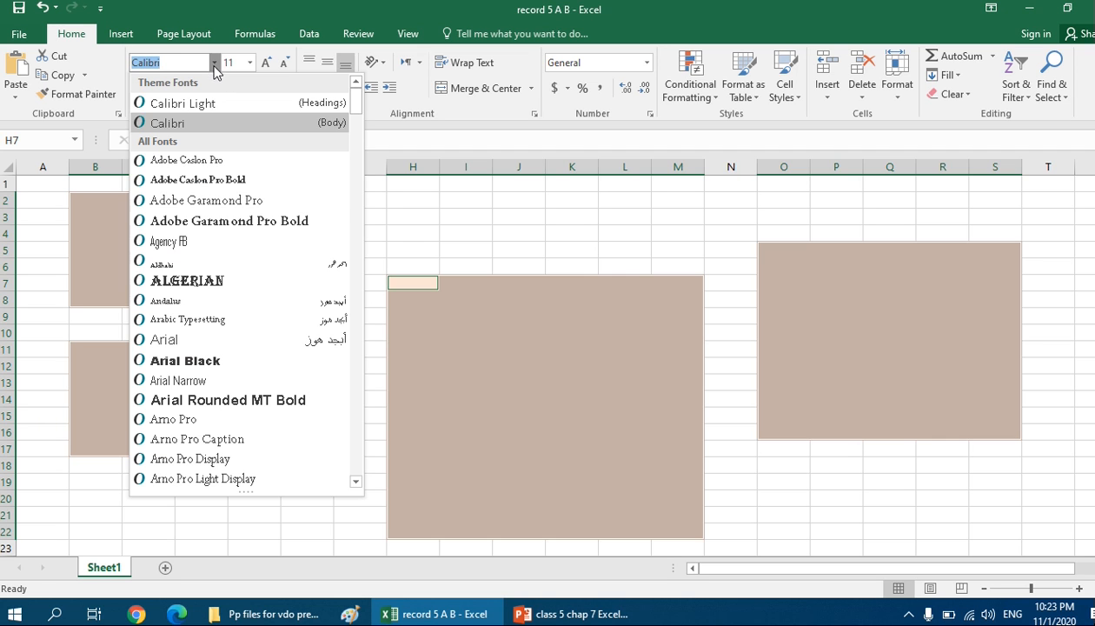
{"action": "left_click", "coordinate": [219, 289]}
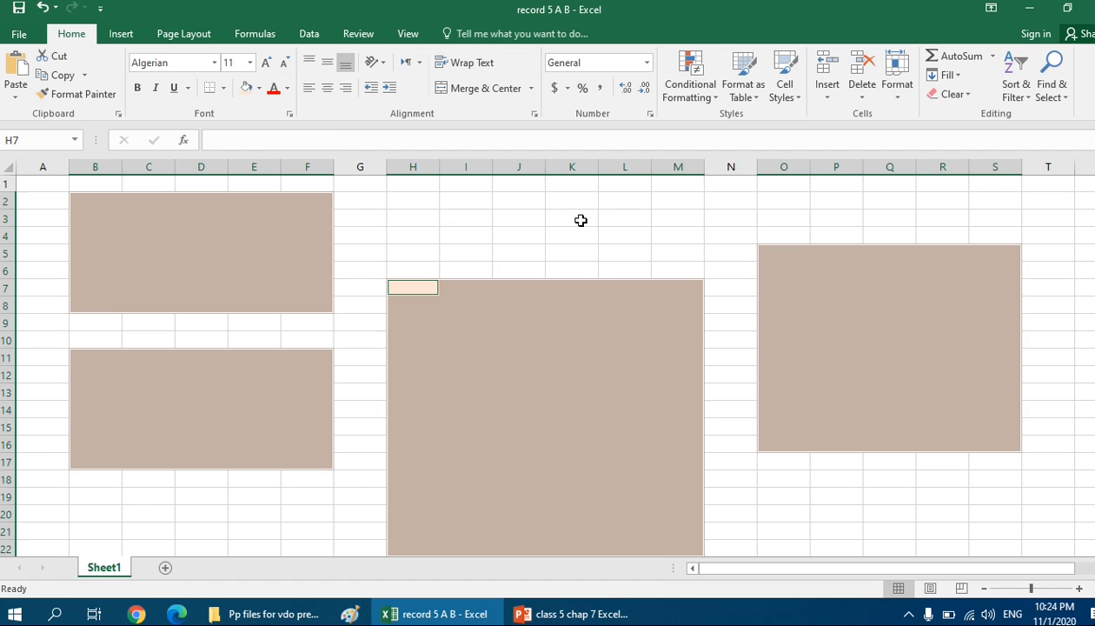
{"action": "left_click", "coordinate": [287, 88]}
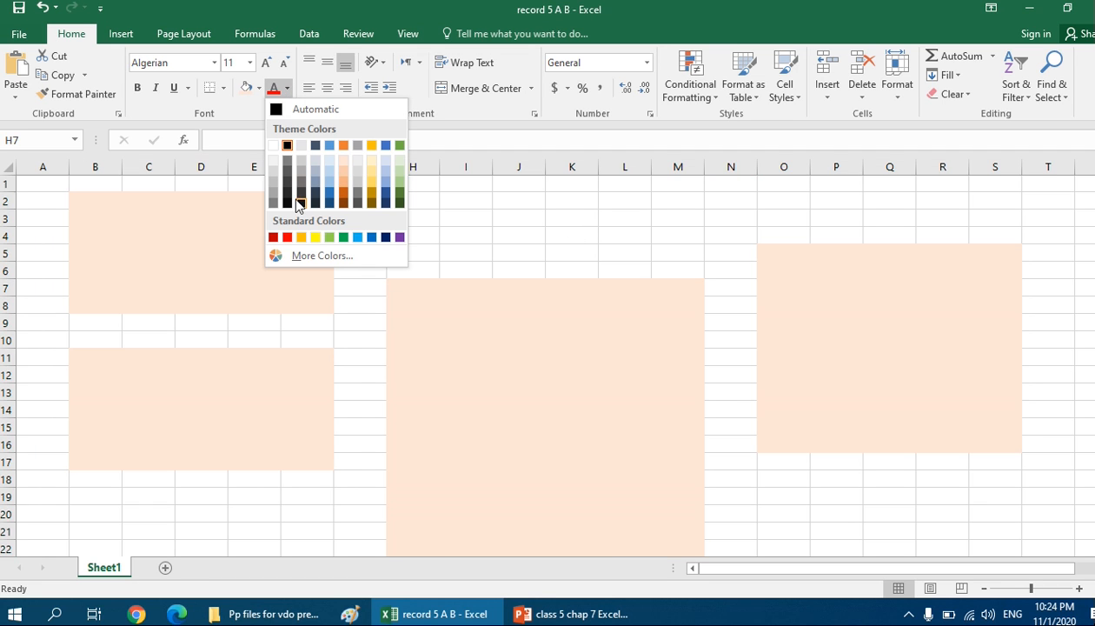
{"action": "left_click", "coordinate": [343, 194]}
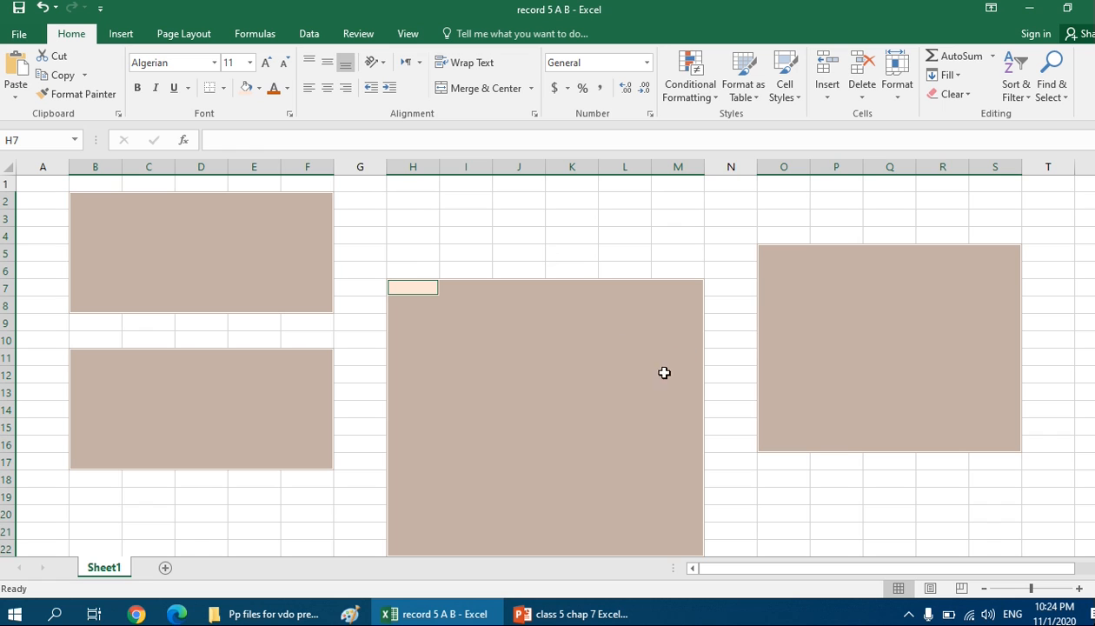
Step: Apply All Borders to the selected ranges and increase their font size to 22
{"action": "left_click", "coordinate": [223, 93]}
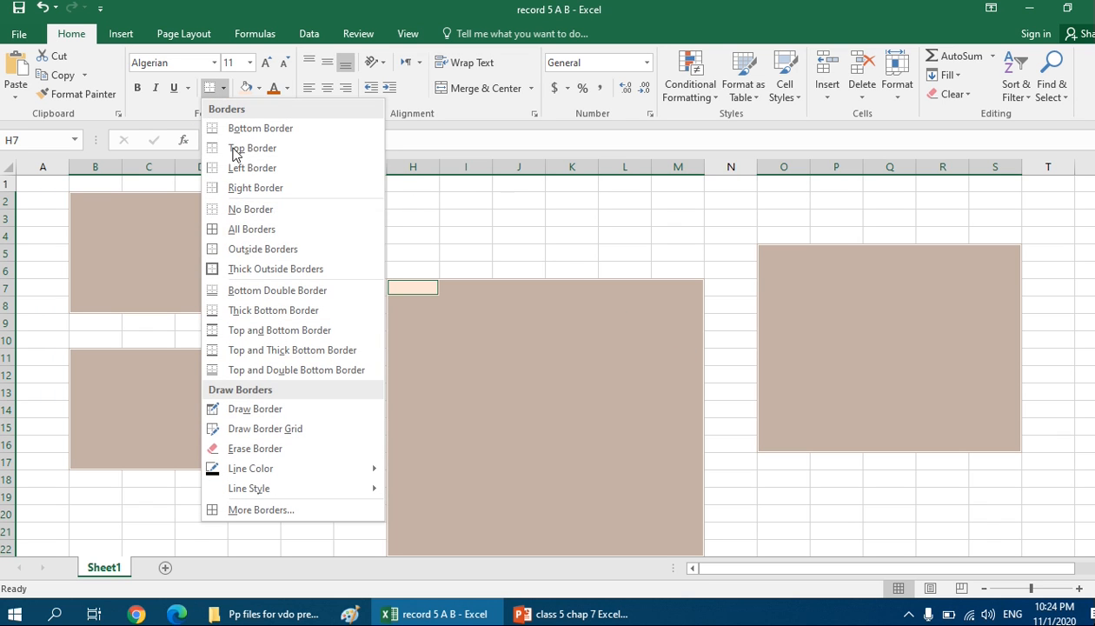
{"action": "left_click", "coordinate": [229, 226]}
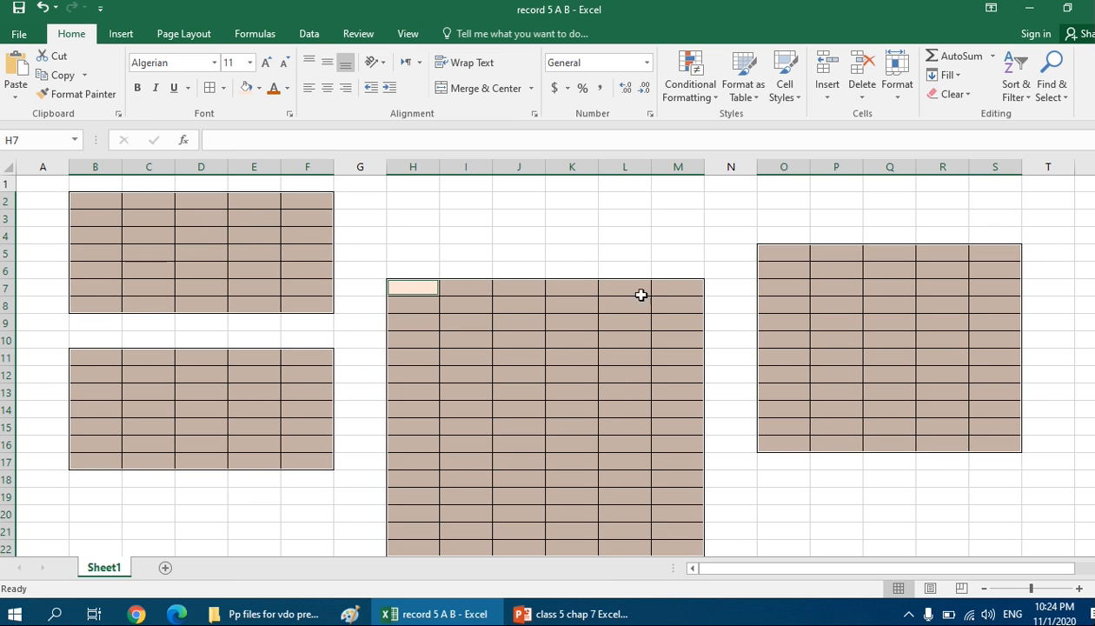
{"action": "left_click", "coordinate": [266, 63]}
{"action": "left_click", "coordinate": [266, 63]}
{"action": "left_click", "coordinate": [266, 64]}
{"action": "left_click", "coordinate": [266, 63]}
{"action": "left_click", "coordinate": [266, 64]}
{"action": "left_click", "coordinate": [266, 64]}
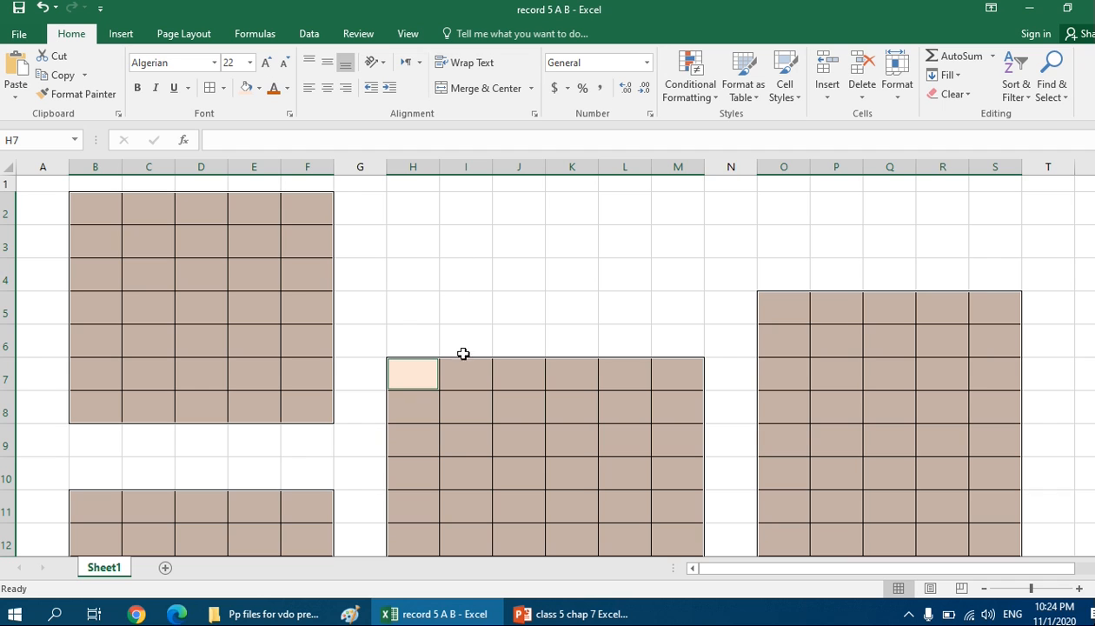
{"action": "left_click", "coordinate": [507, 289]}
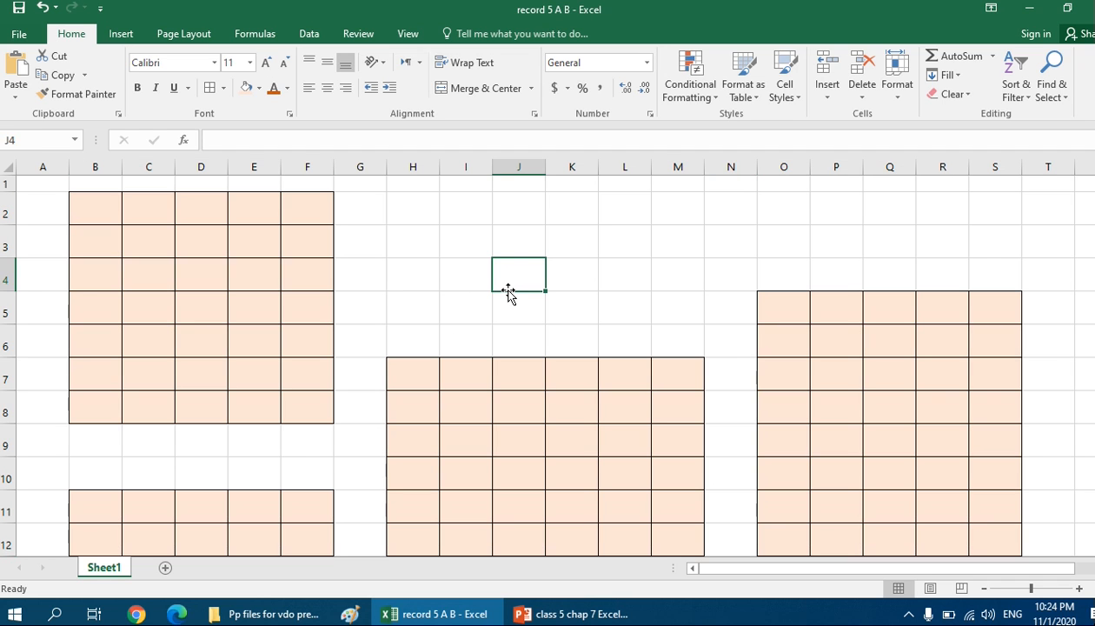
Step: Enter the sample text "jhfgujhb" in cell D3 and "nhbjn" in cell I3
{"action": "left_click", "coordinate": [194, 251]}
{"action": "type", "text": "jhfgujhb"}
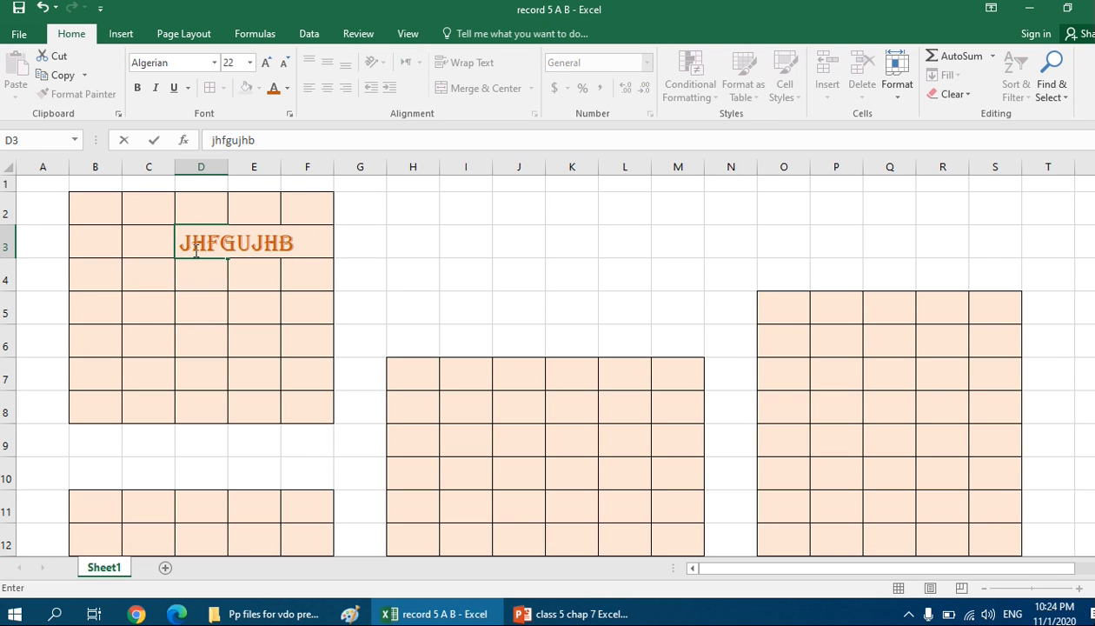
{"action": "left_click", "coordinate": [448, 239]}
{"action": "type", "text": "nhbjn"}
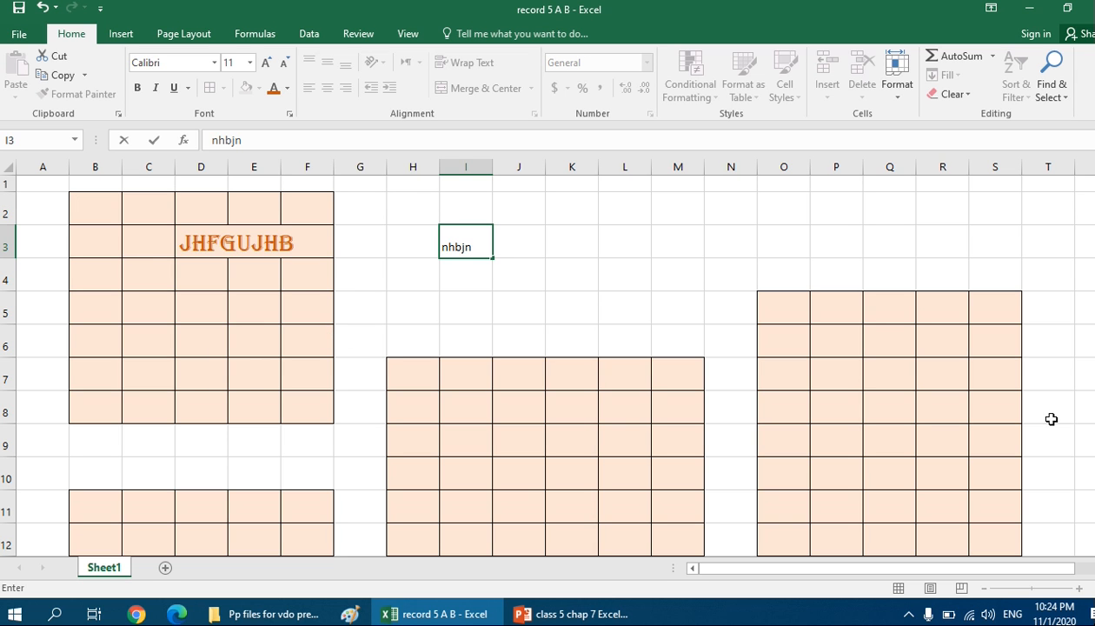
Step: Select the entire row 27 and fill it with a lighter gold colour
{"action": "scroll", "coordinate": [539, 361], "scroll_direction": "down", "scroll_amount": 4}
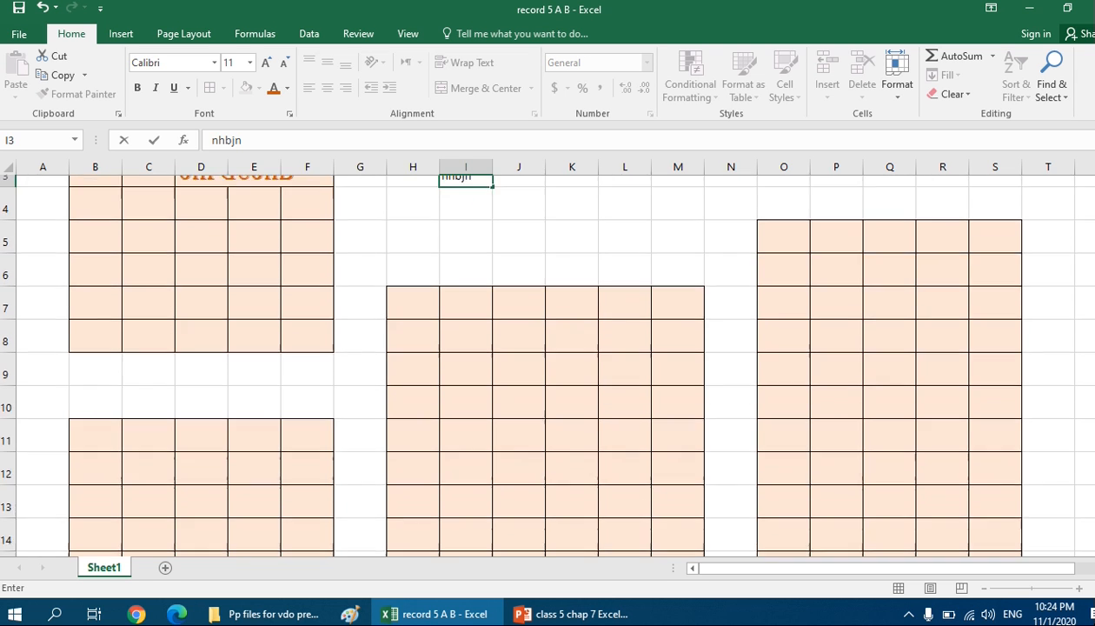
{"action": "scroll", "coordinate": [539, 361], "scroll_direction": "down", "scroll_amount": 2}
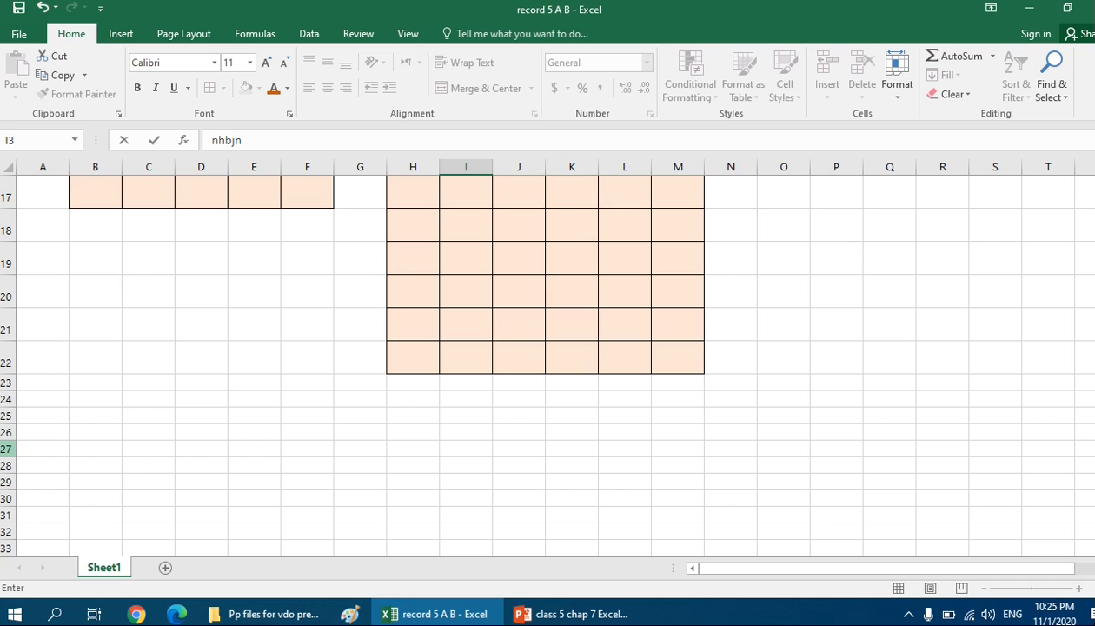
{"action": "left_click", "coordinate": [7, 448]}
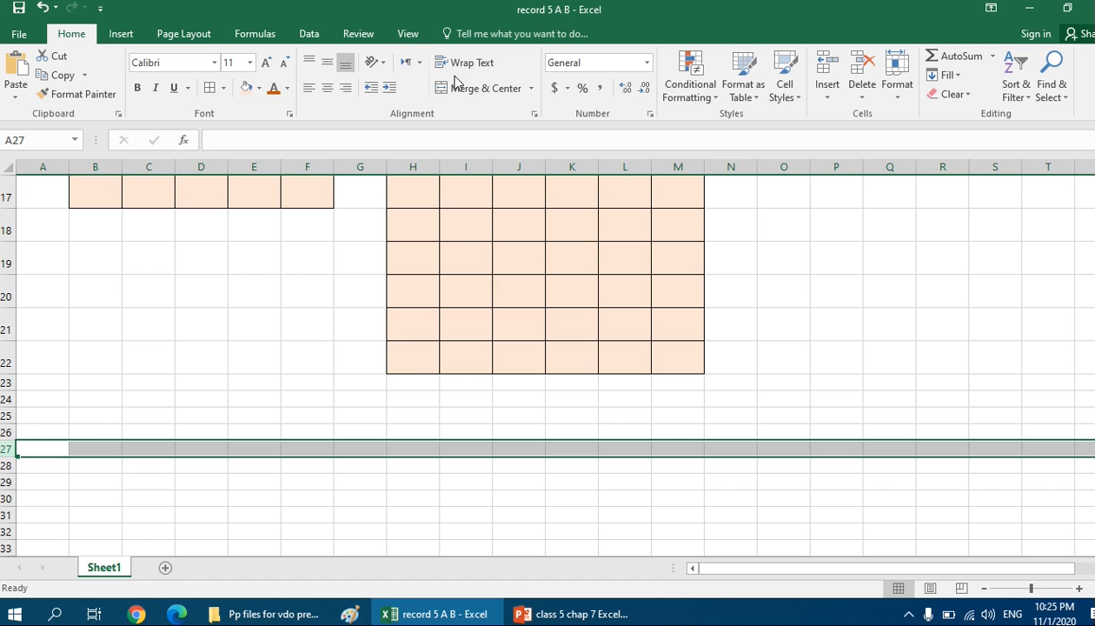
{"action": "left_click", "coordinate": [260, 89]}
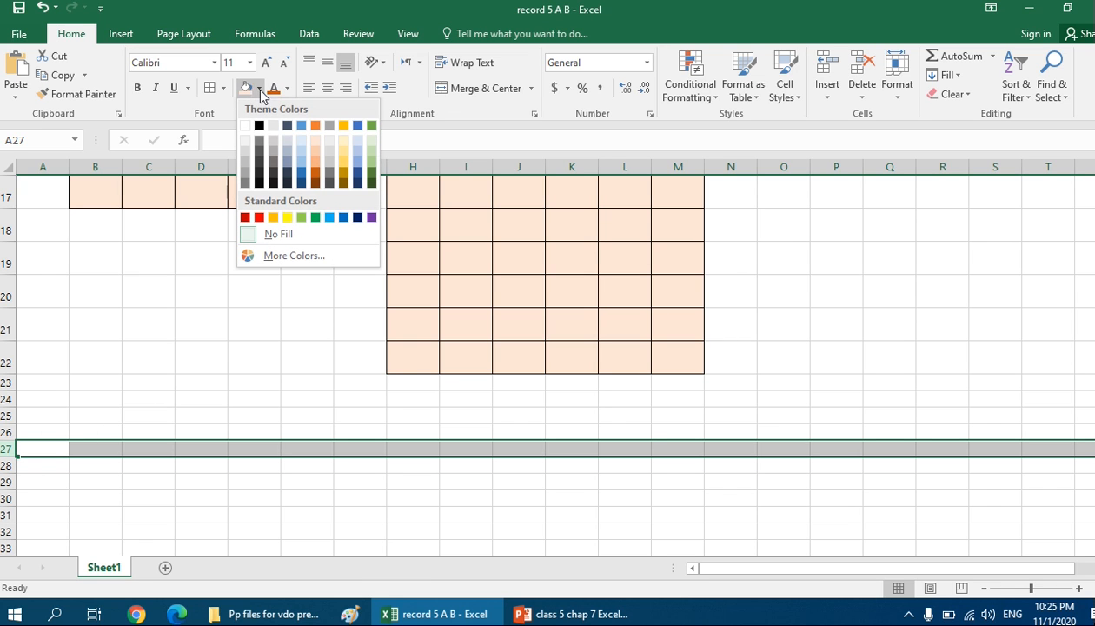
{"action": "left_click", "coordinate": [343, 164]}
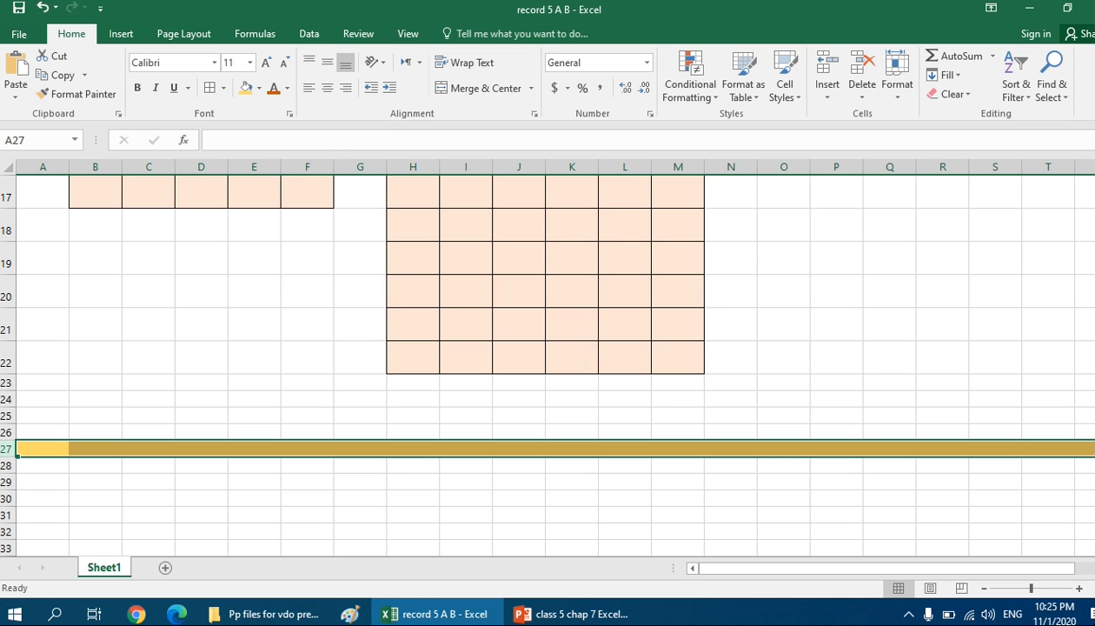
Step: Select the entire column W, fill it with light green and clear the selection
{"action": "scroll", "coordinate": [539, 365], "scroll_direction": "up", "scroll_amount": 3}
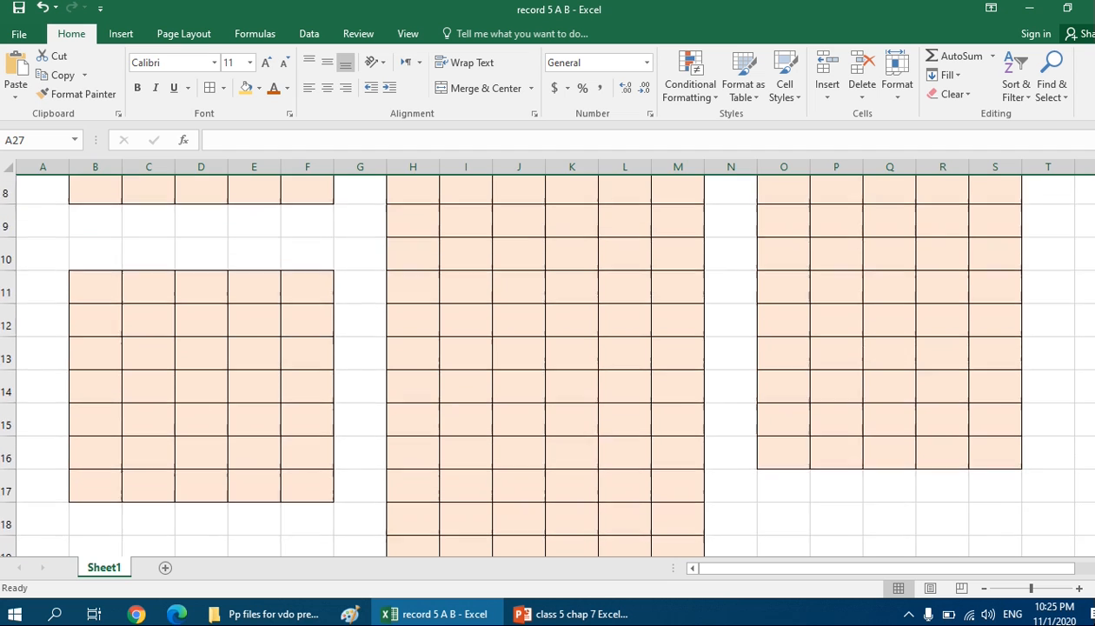
{"action": "scroll", "coordinate": [539, 361], "scroll_direction": "up", "scroll_amount": 3}
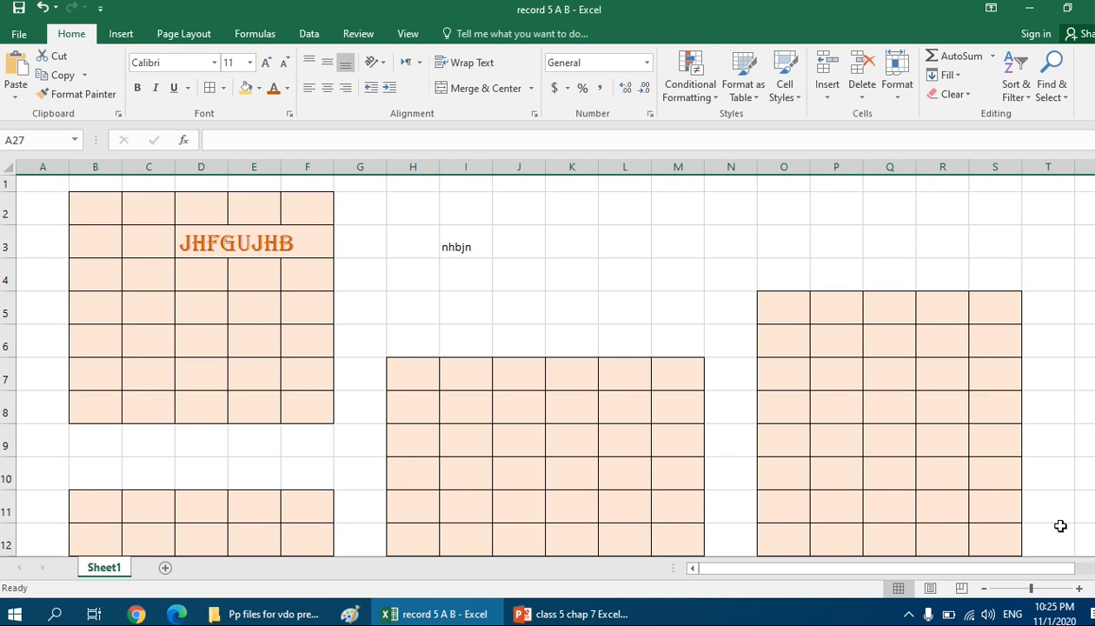
{"action": "scroll", "coordinate": [819, 454], "scroll_direction": "right", "scroll_amount": 4}
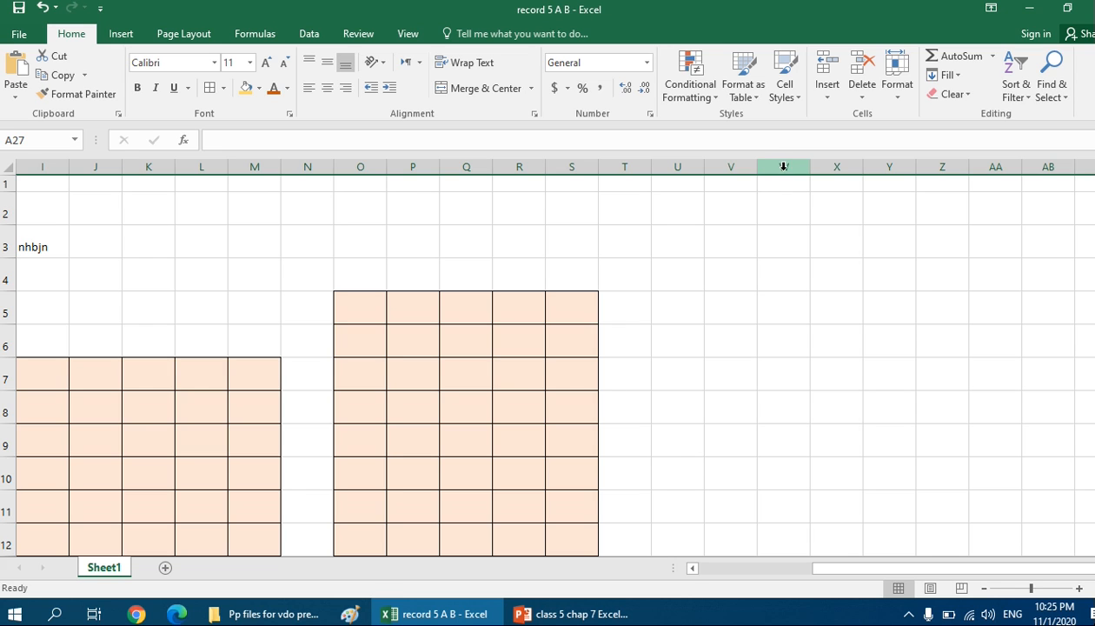
{"action": "left_click", "coordinate": [787, 165]}
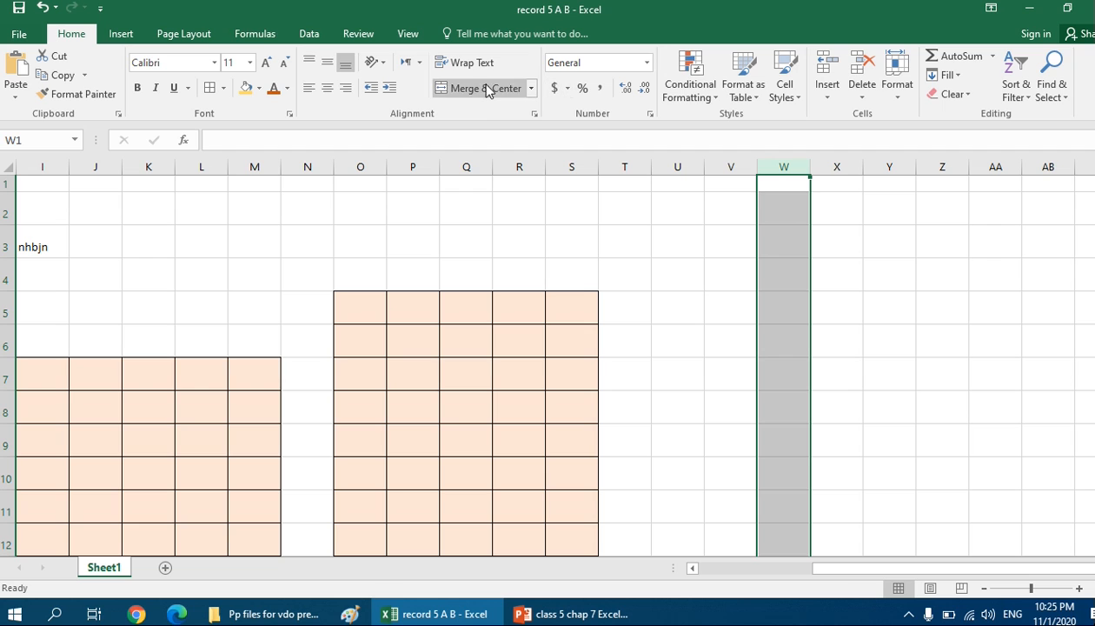
{"action": "left_click", "coordinate": [258, 88]}
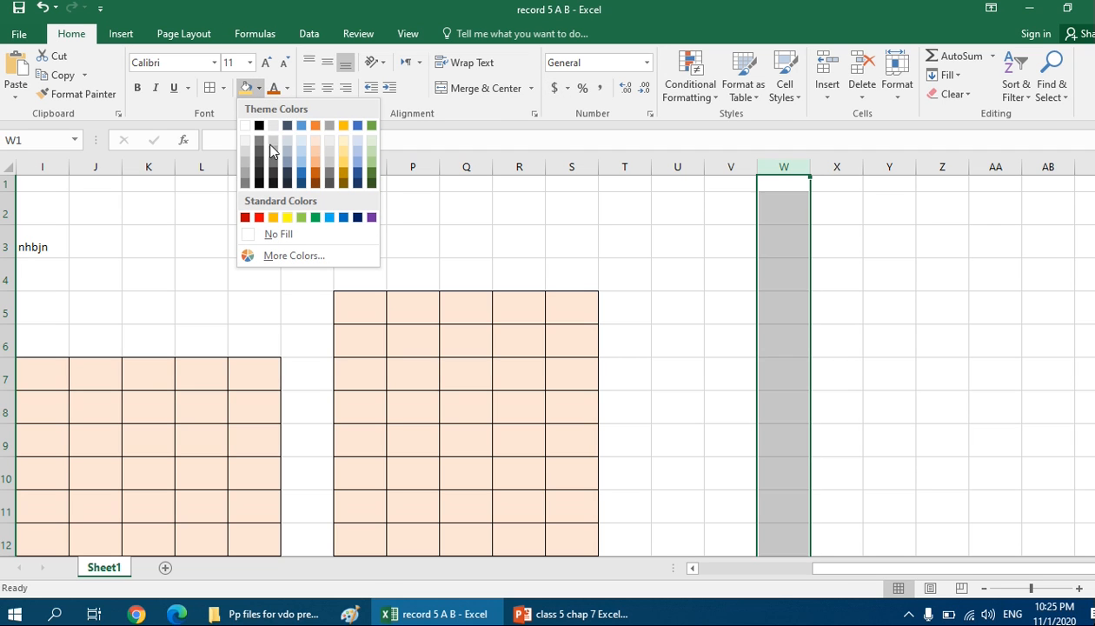
{"action": "left_click", "coordinate": [372, 167]}
{"action": "left_click", "coordinate": [601, 282]}
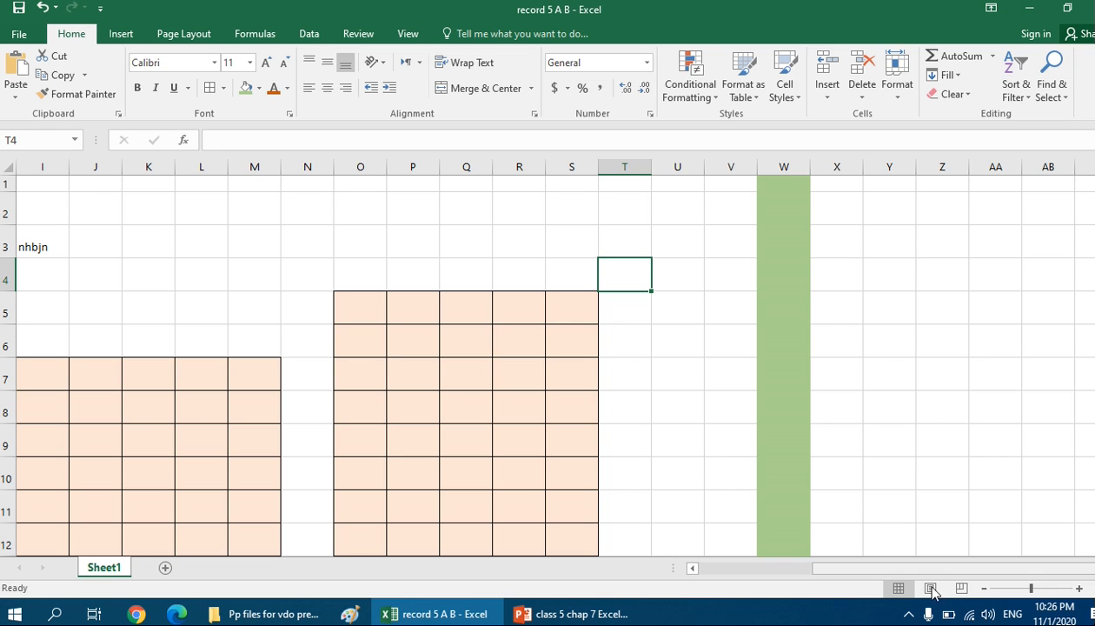
Step: Select all cells of Sheet1 in two different ways, clearing the selection each time
{"action": "left_click_drag", "start_coordinate": [932, 571], "coordinate": [822, 572]}
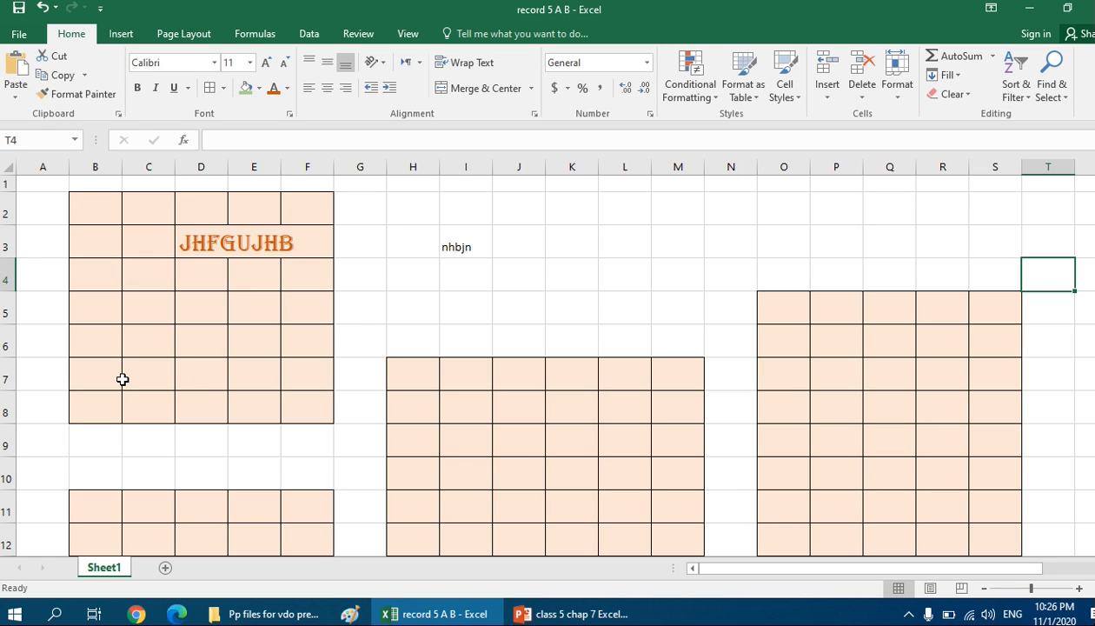
{"action": "key", "text": "ctrl+a"}
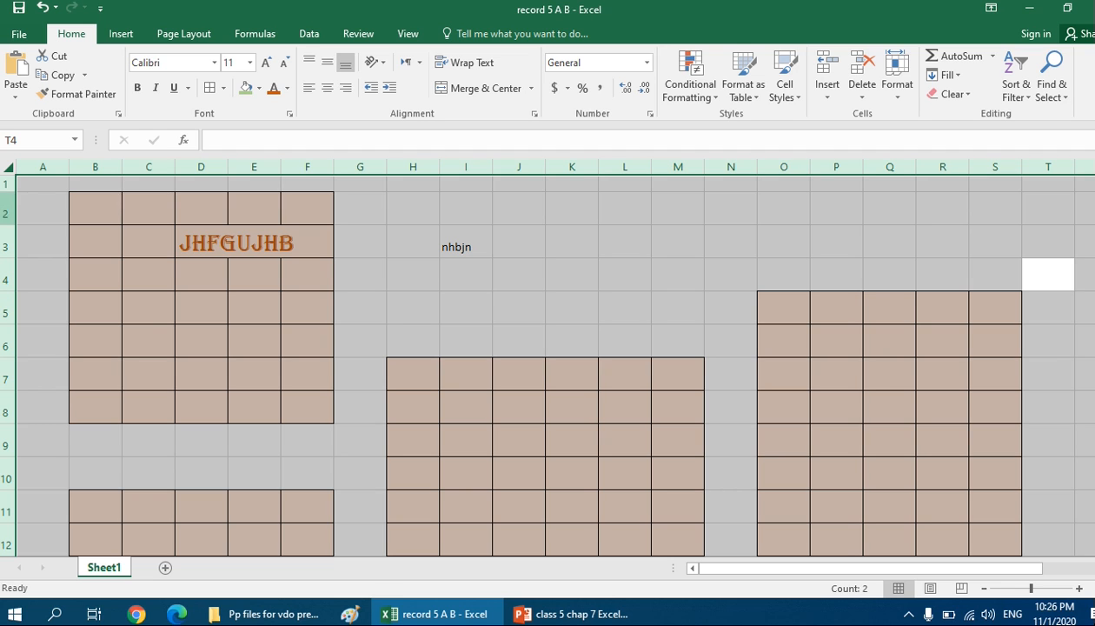
{"action": "left_click", "coordinate": [37, 211]}
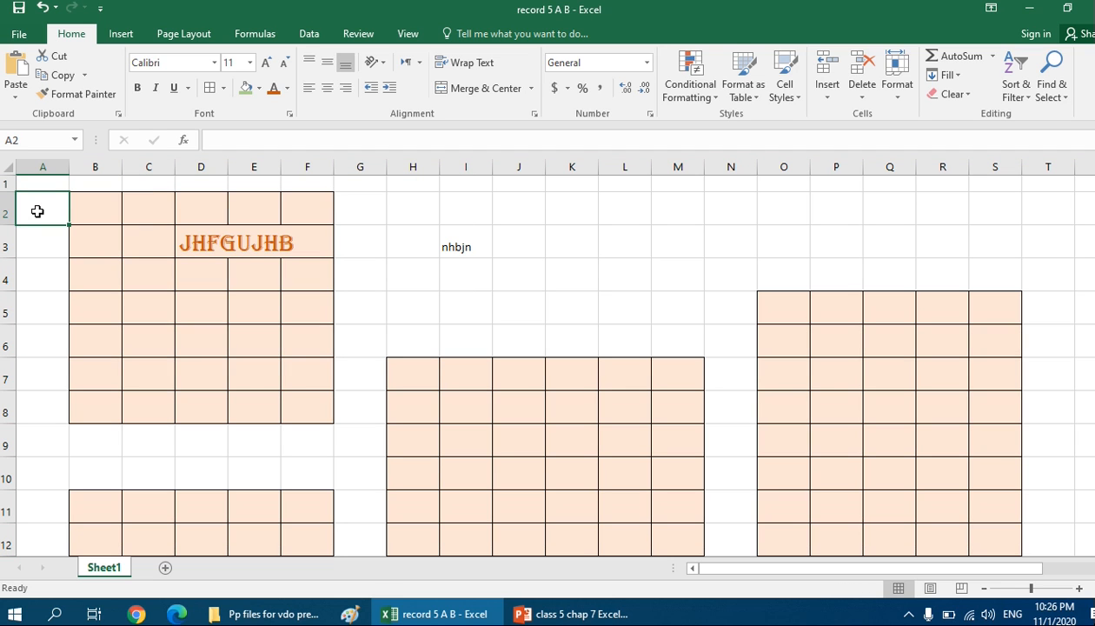
{"action": "left_click", "coordinate": [7, 167]}
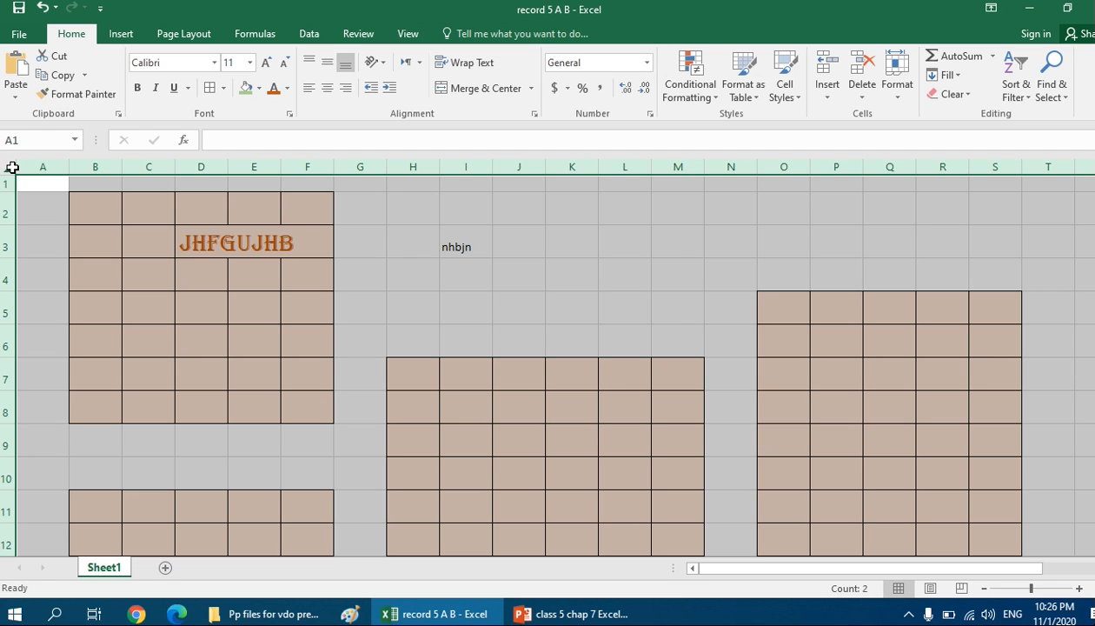
{"action": "left_click", "coordinate": [579, 280]}
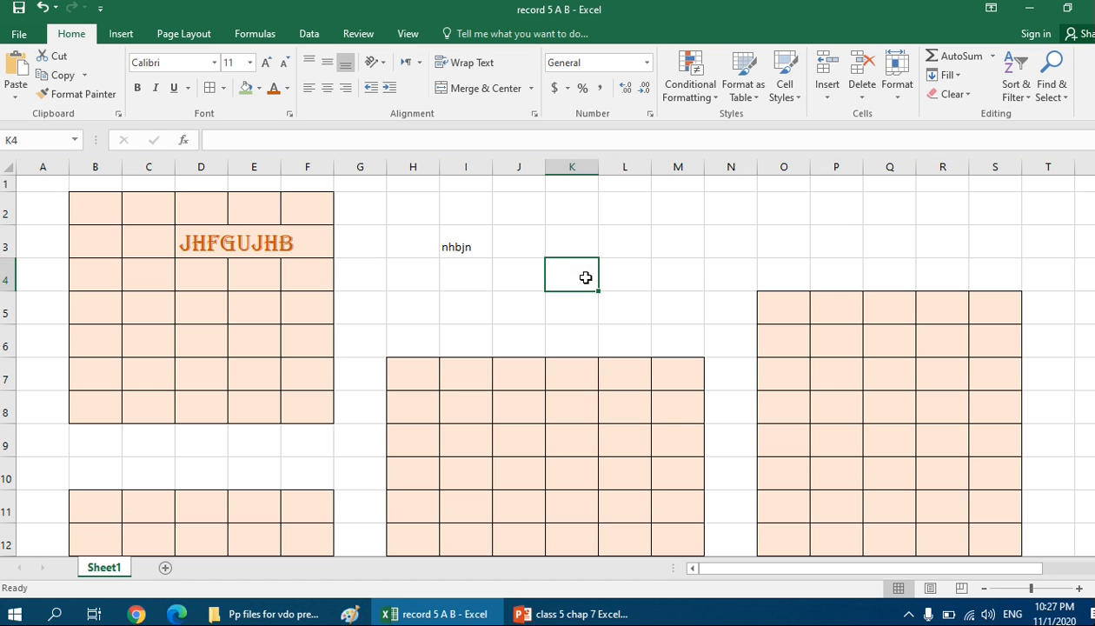
{"action": "left_click", "coordinate": [698, 249]}
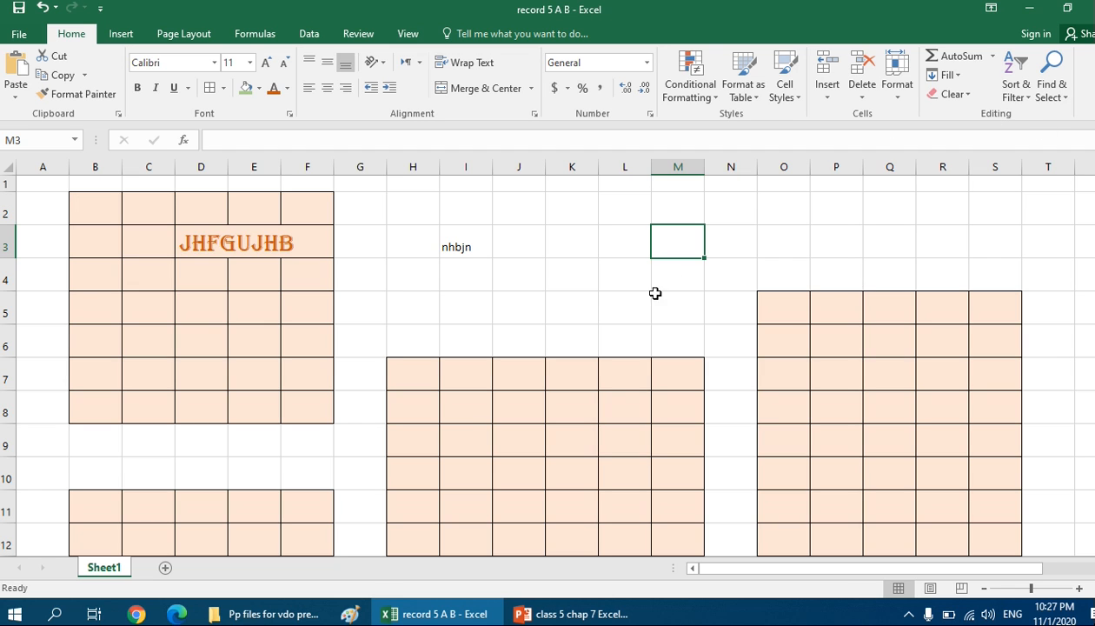
Step: Add a new worksheet and view the Quick Access Toolbar customization options without changing them
{"action": "left_click", "coordinate": [165, 568]}
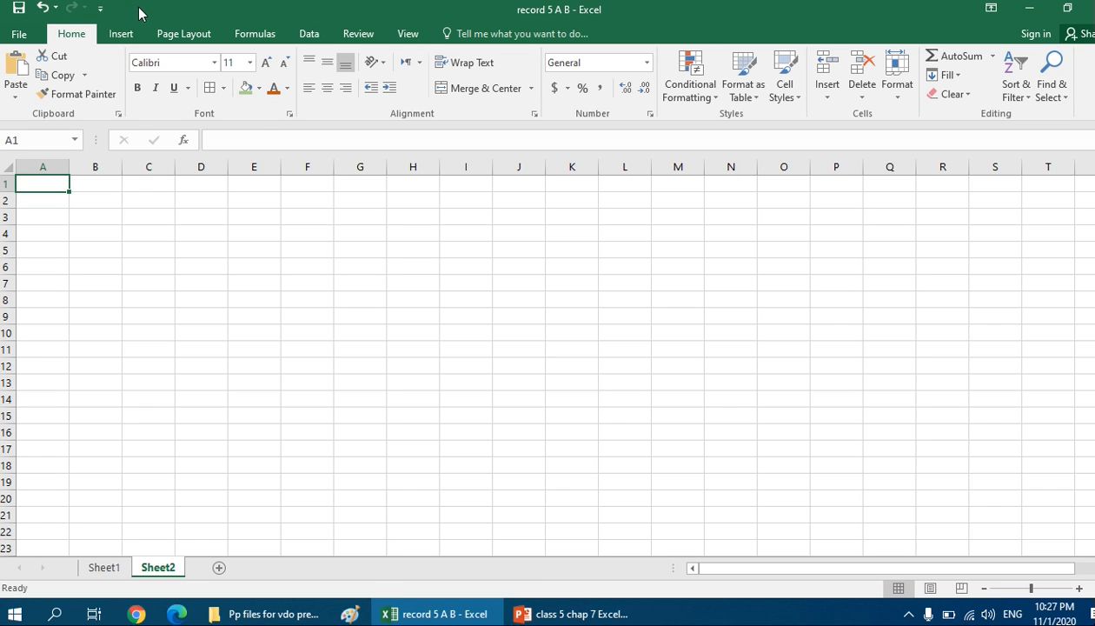
{"action": "left_click", "coordinate": [101, 8]}
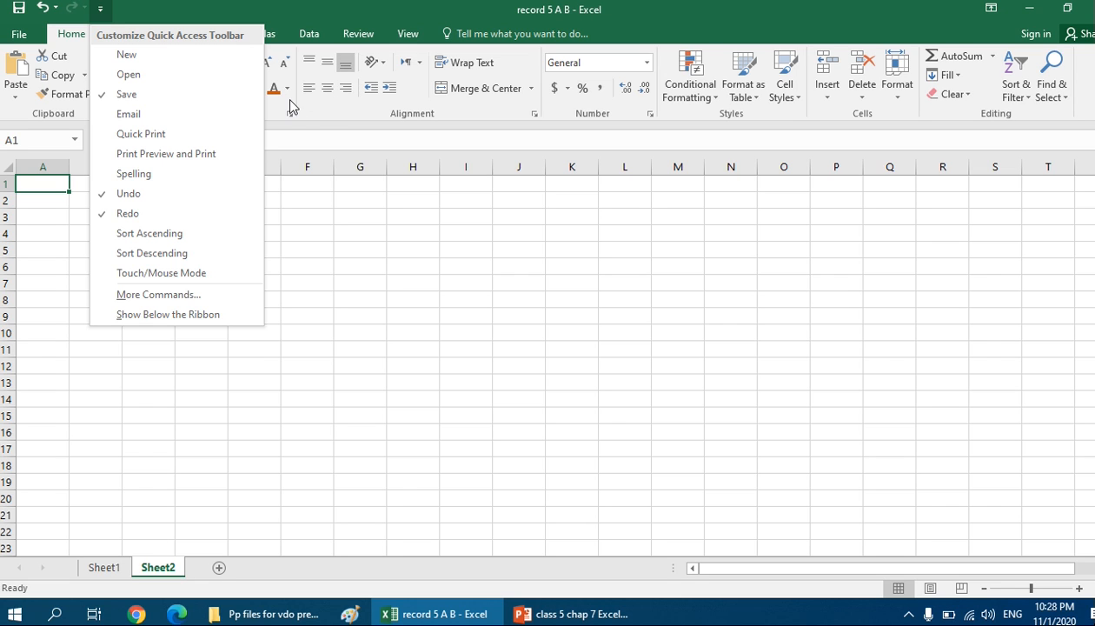
{"action": "left_click", "coordinate": [370, 203]}
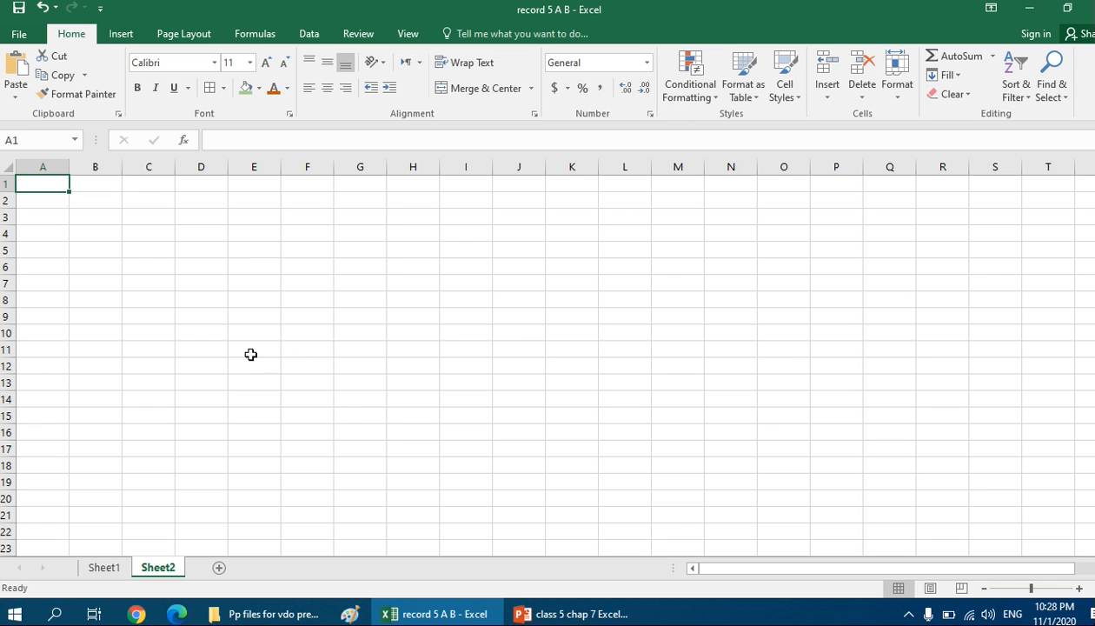
Step: Select the entire row 3 of Sheet2, followed by the entire column F
{"action": "left_click", "coordinate": [7, 217]}
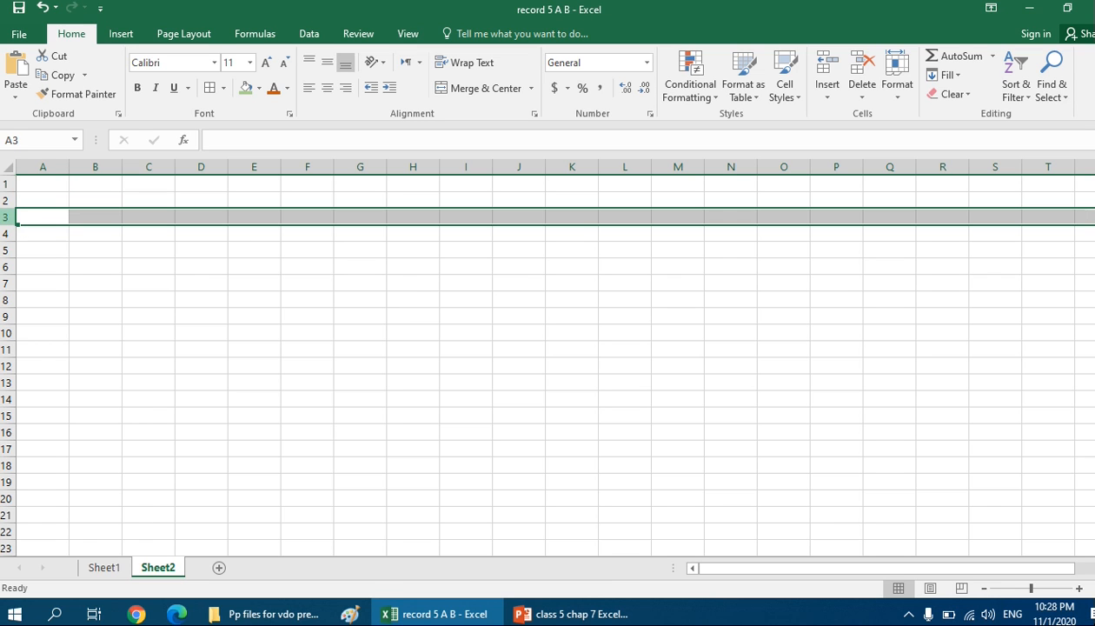
{"action": "left_click", "coordinate": [323, 166]}
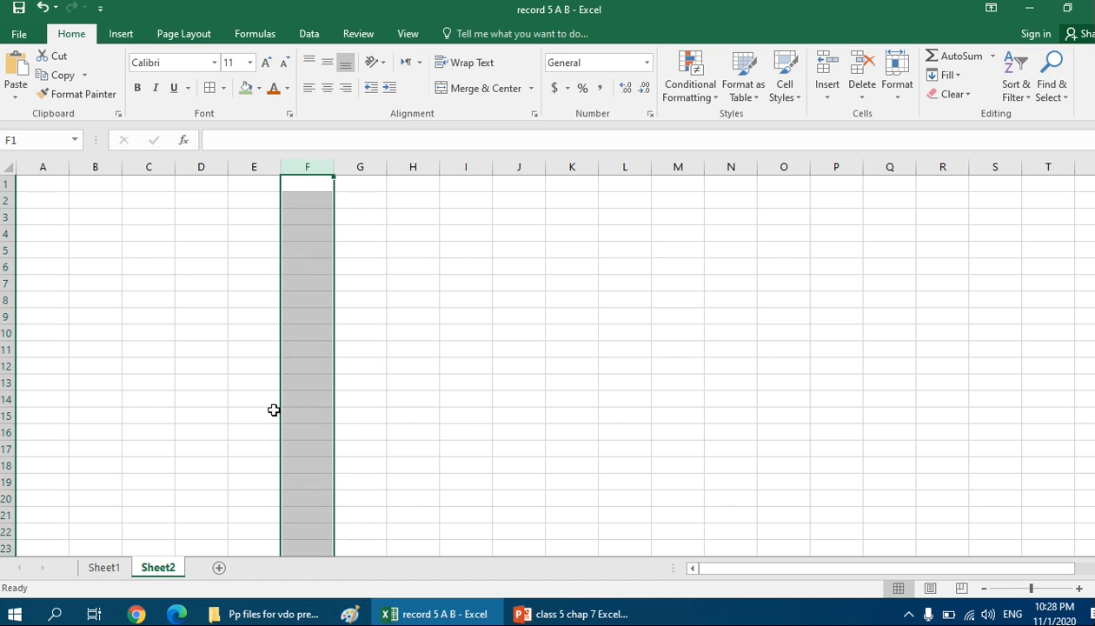
Step: Enter the sample text ",kjhjklnn" in cell F5 of Sheet2
{"action": "left_click", "coordinate": [303, 251]}
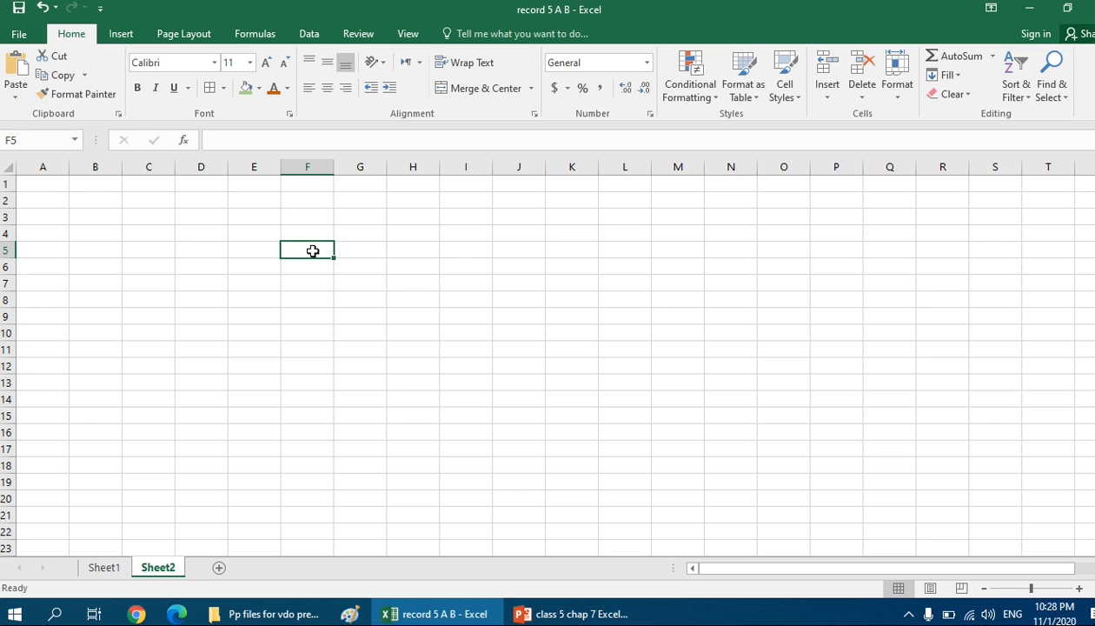
{"action": "type", "text": ",kjhjklnn"}
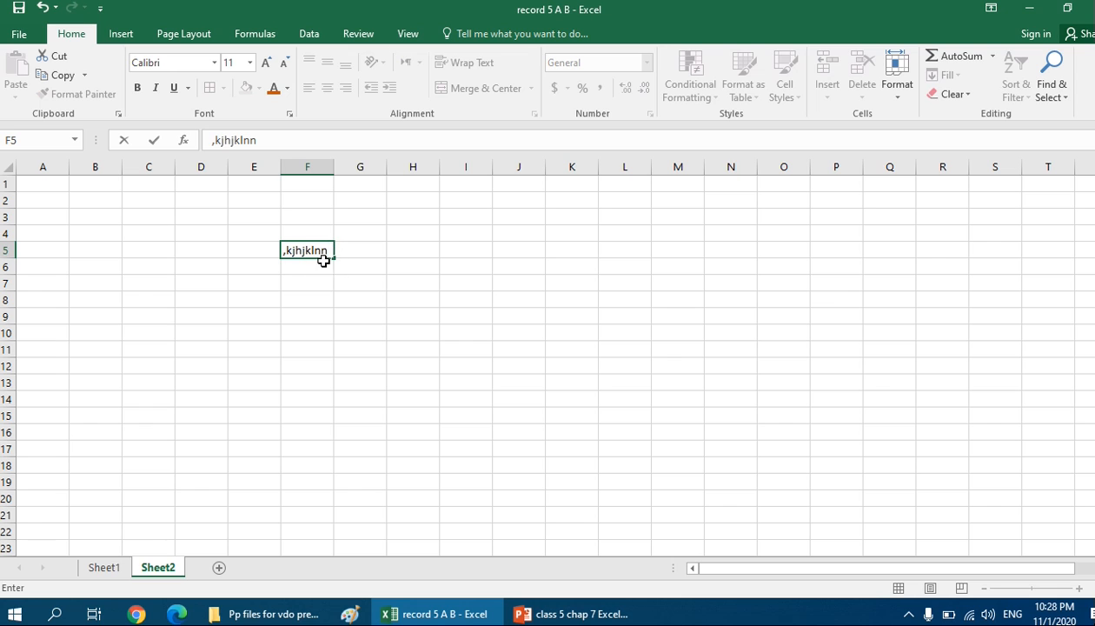
{"action": "left_click", "coordinate": [264, 140]}
{"action": "left_click", "coordinate": [455, 300]}
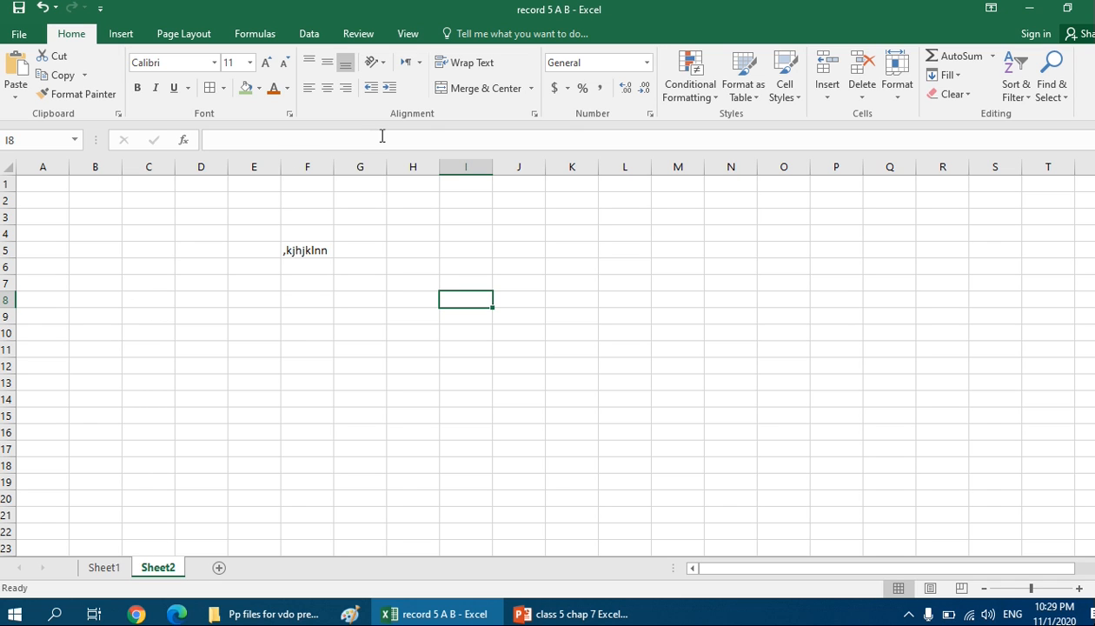
Step: Begin a formula with "=" in cell I8 while expanding the formula bar, and erase the entry
{"action": "left_click", "coordinate": [229, 145]}
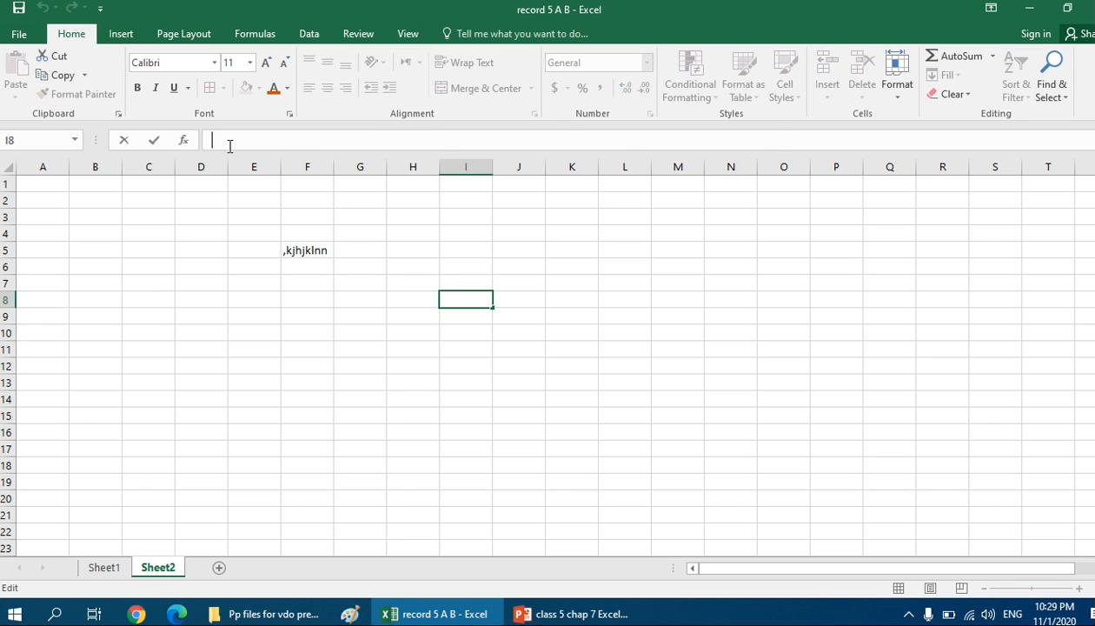
{"action": "type", "text": "="}
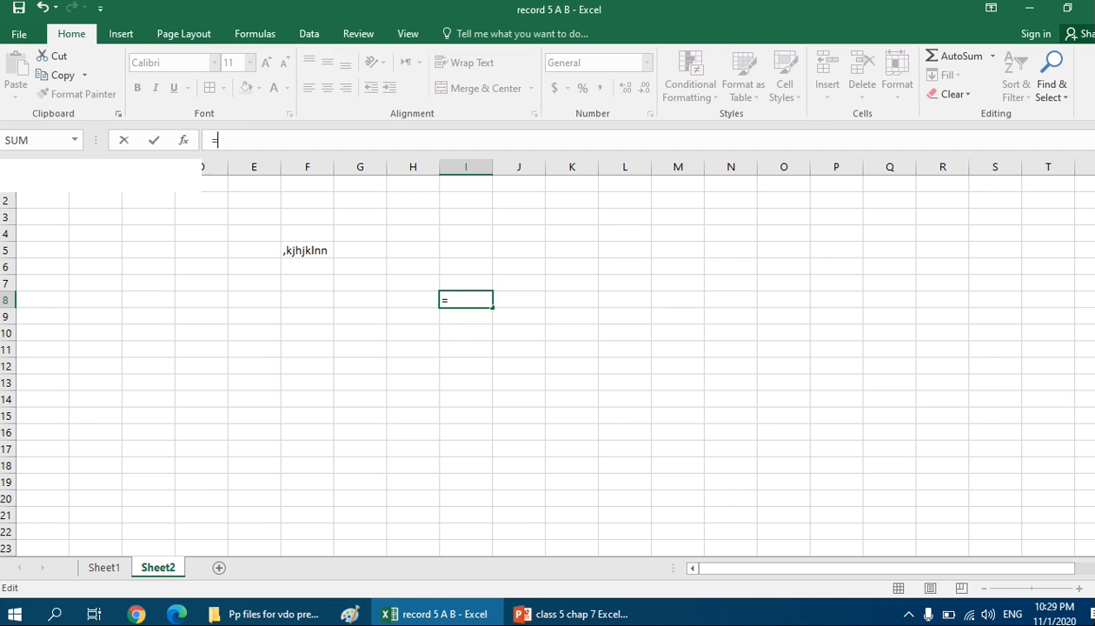
{"action": "key", "text": "ctrl+shift+u"}
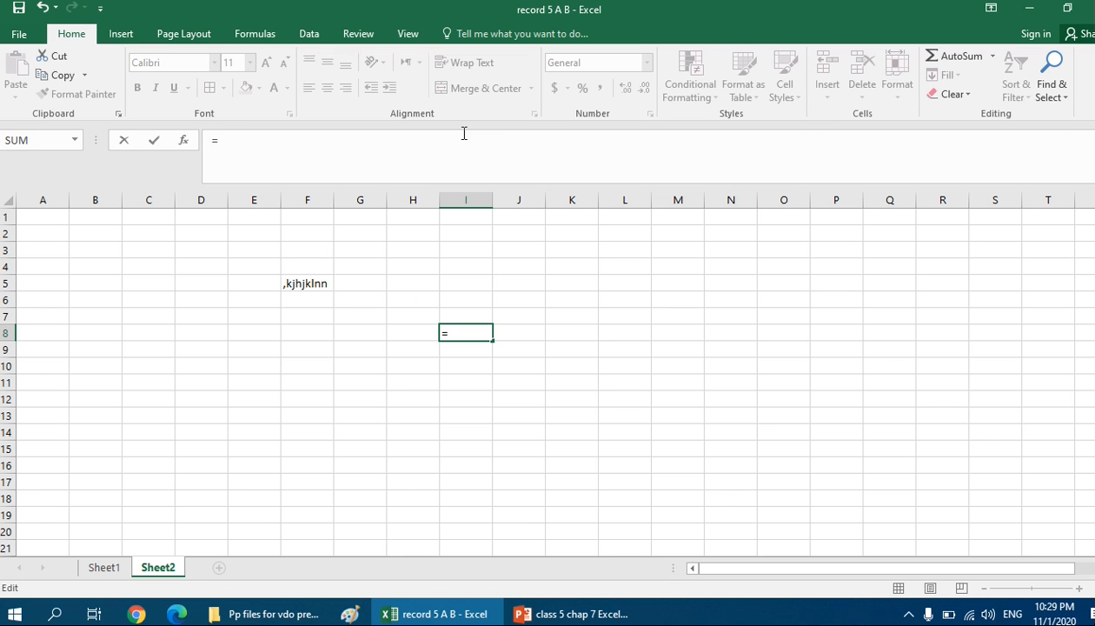
{"action": "key", "text": "BackSpace"}
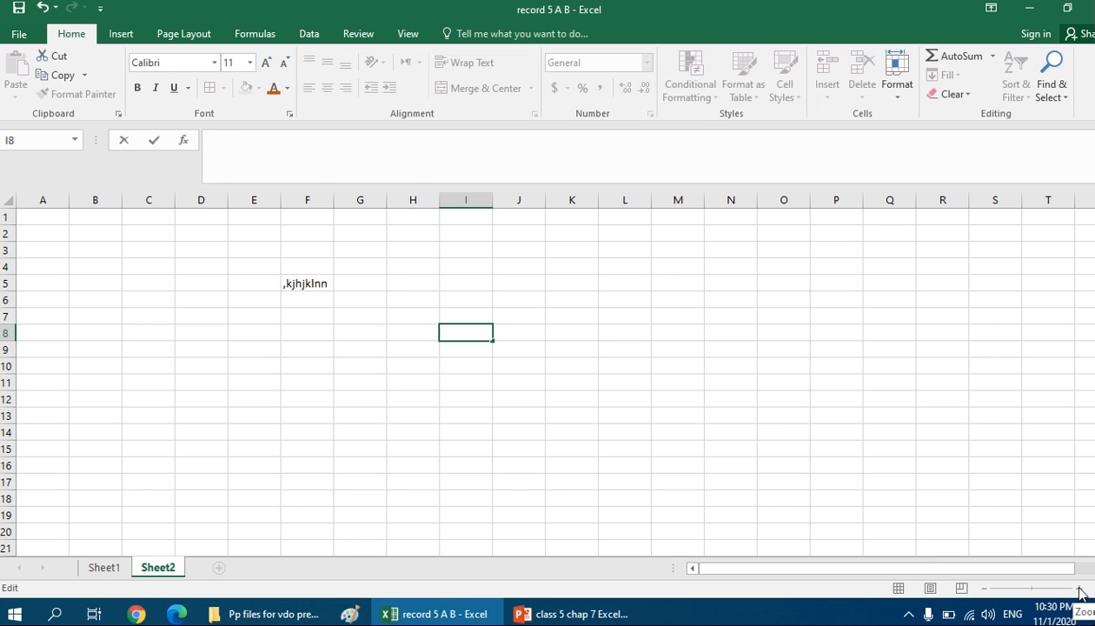
Step: Select cell T20 and collapse the formula bar to a single line
{"action": "left_click", "coordinate": [1026, 530]}
{"action": "mouse_move", "coordinate": [1032, 594]}
{"action": "left_mouse_down"}
{"action": "mouse_move", "coordinate": [991, 591]}
{"action": "mouse_move", "coordinate": [1048, 591]}
{"action": "mouse_move", "coordinate": [1034, 596]}
{"action": "left_mouse_up"}
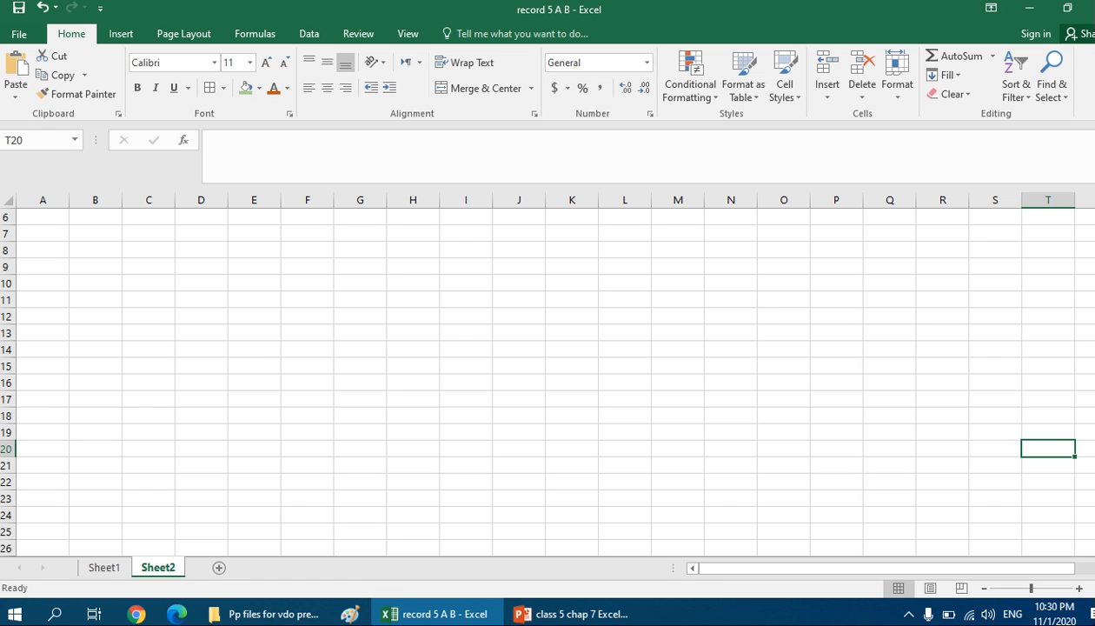
{"action": "left_click", "coordinate": [1094, 140]}
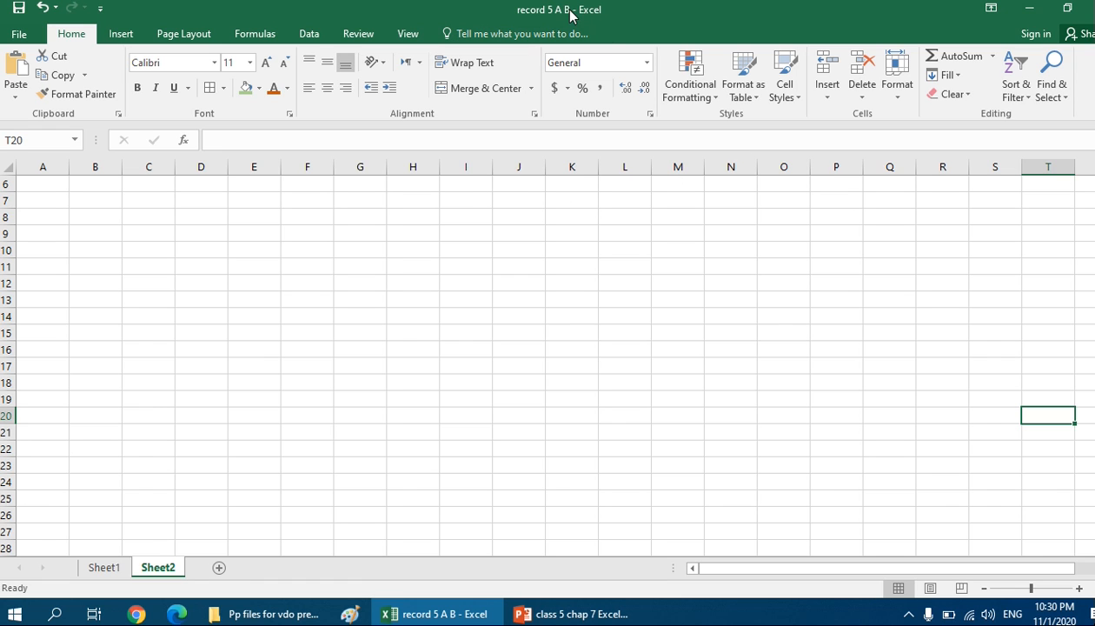
Step: Examine the file types available for saving the workbook to the Desktop, and return to the sheet without saving
{"action": "left_click", "coordinate": [27, 33]}
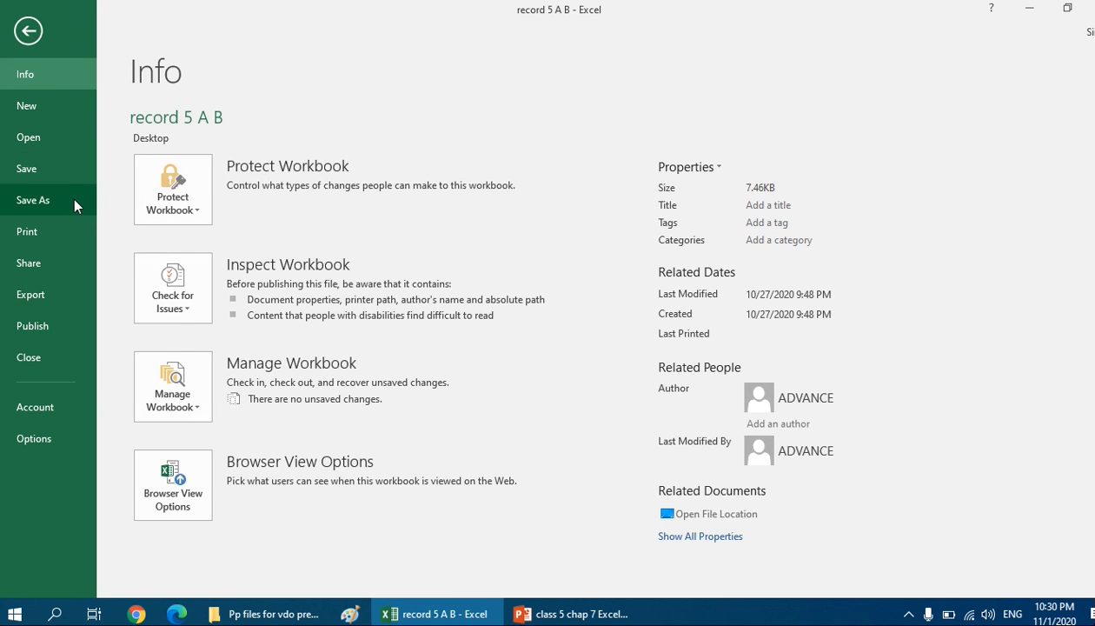
{"action": "left_click", "coordinate": [73, 195]}
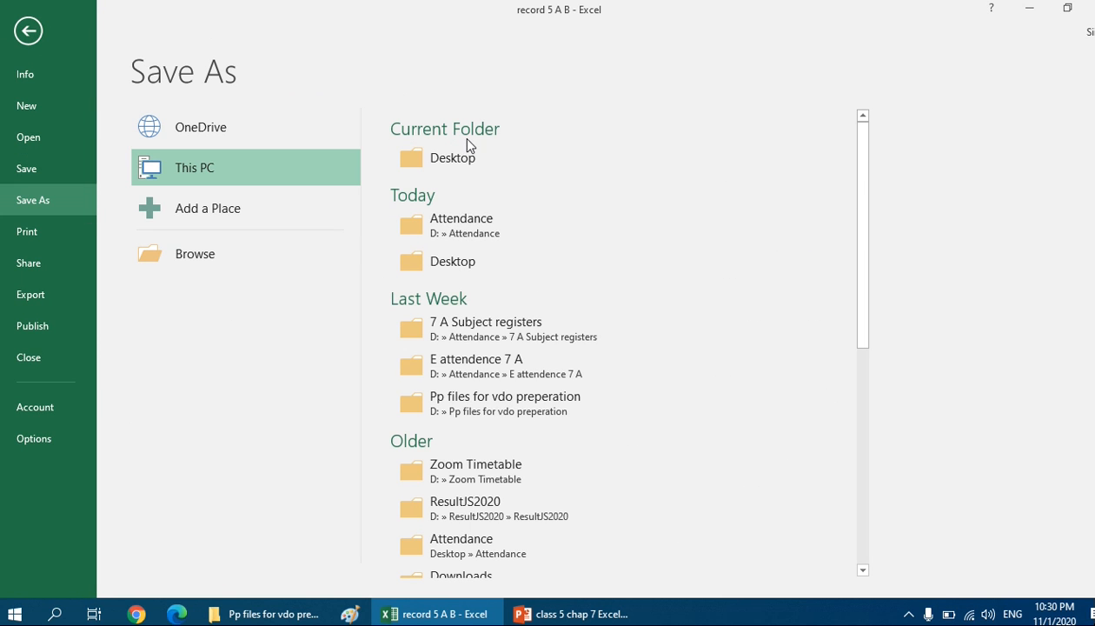
{"action": "left_click", "coordinate": [465, 167]}
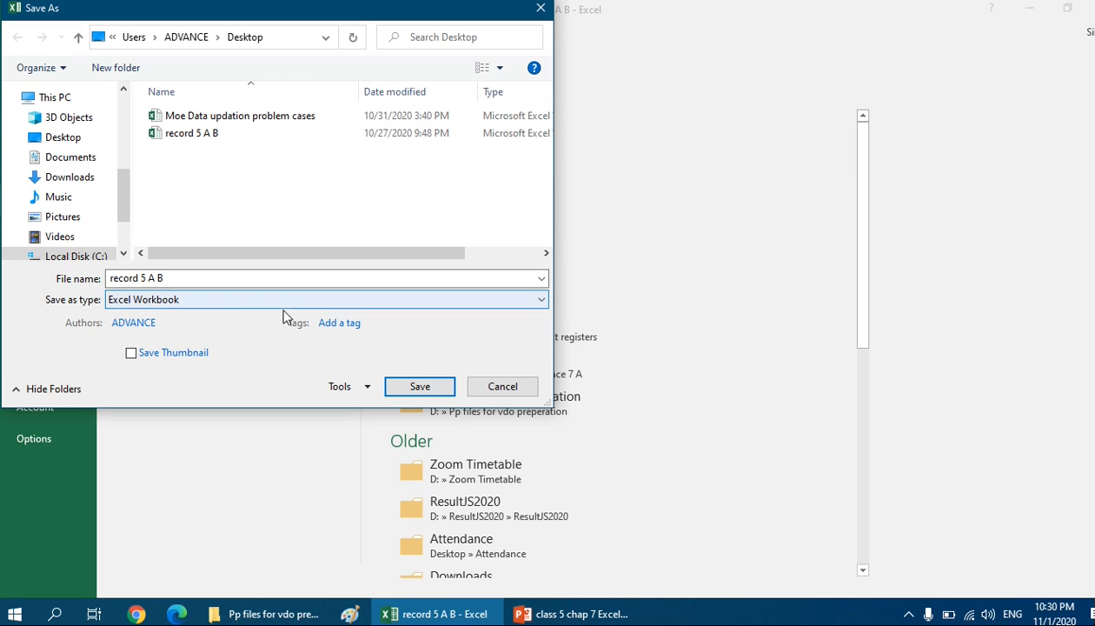
{"action": "left_click", "coordinate": [542, 302]}
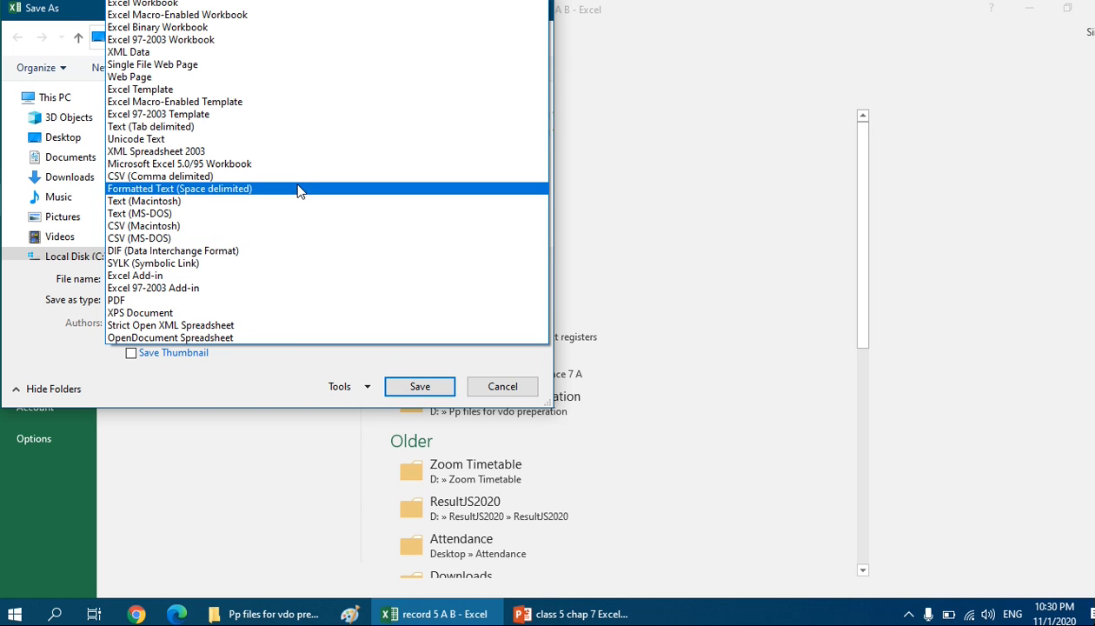
{"action": "left_click", "coordinate": [513, 384]}
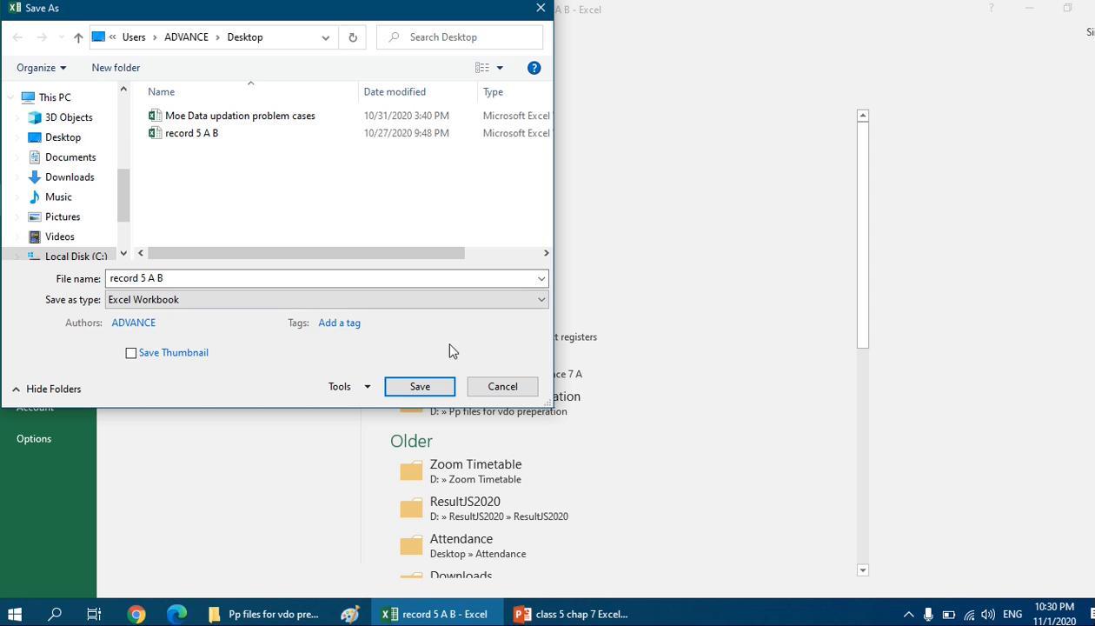
{"action": "left_click", "coordinate": [501, 386]}
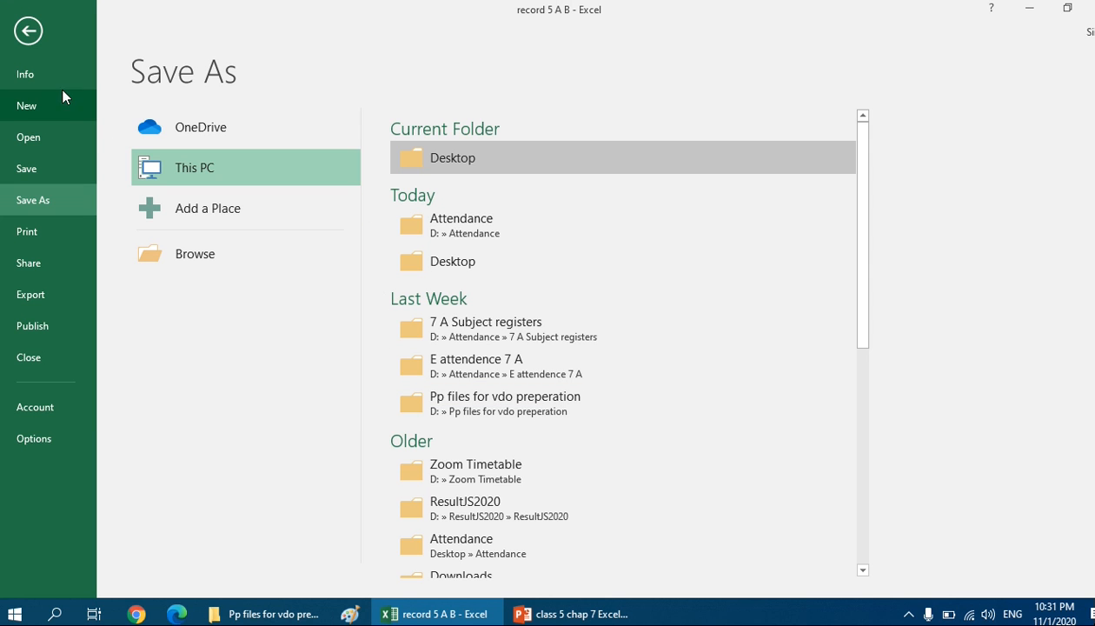
{"action": "left_click", "coordinate": [33, 41]}
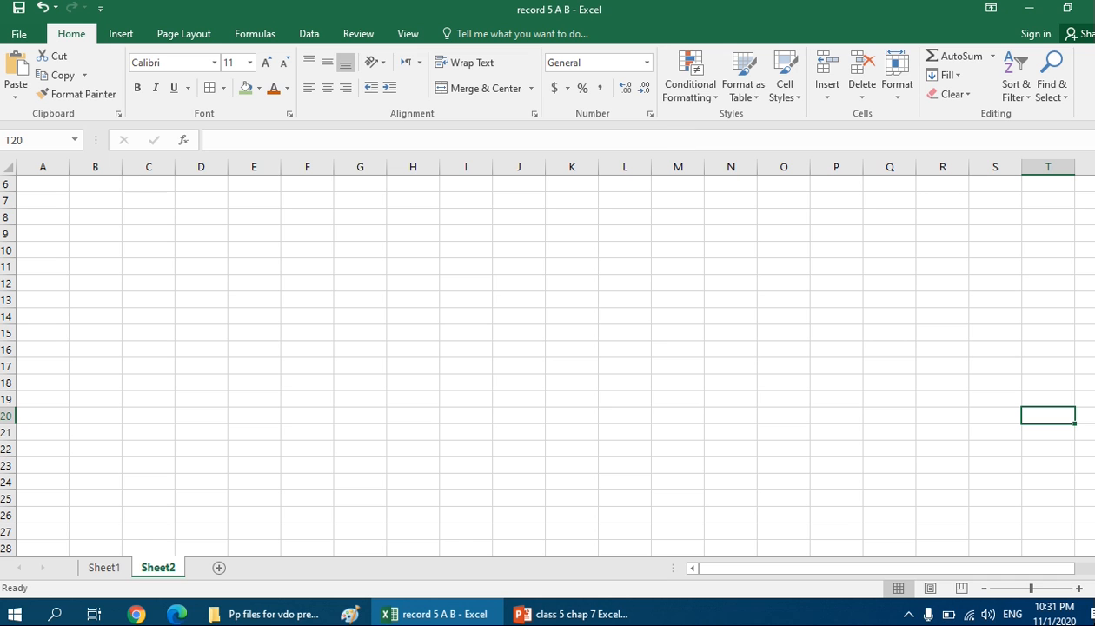
Step: Select the range G5:N18 and resize it from G5 to C9, L7 and Q22 in Extend Selection mode, leaving the mode at the end
{"action": "scroll", "coordinate": [539, 361], "scroll_direction": "up", "scroll_amount": 2}
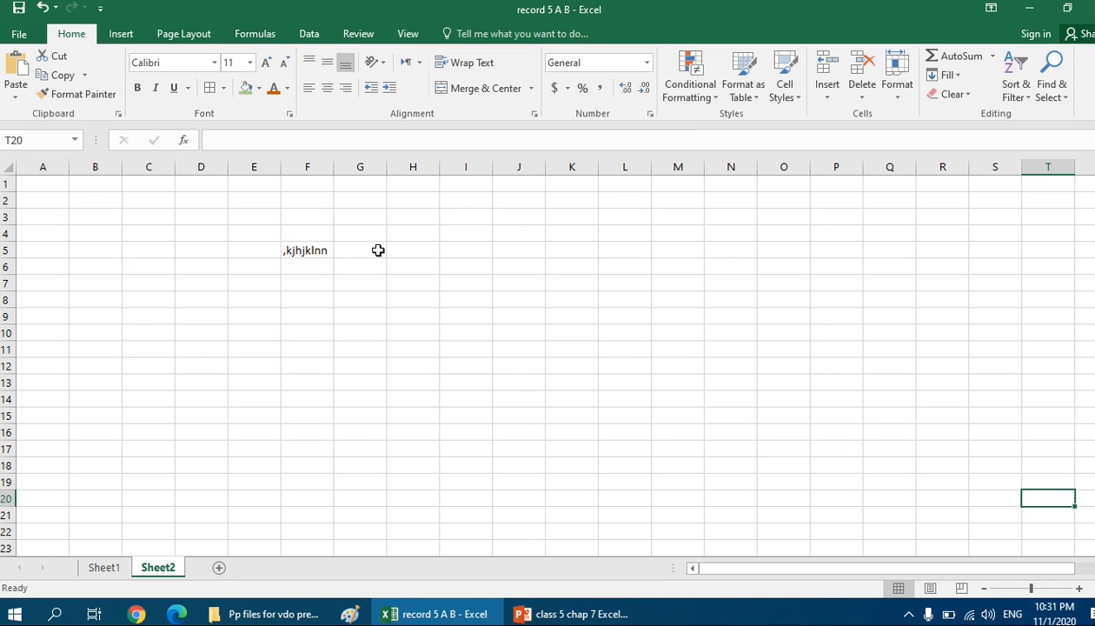
{"action": "left_click_drag", "start_coordinate": [371, 250], "coordinate": [710, 473]}
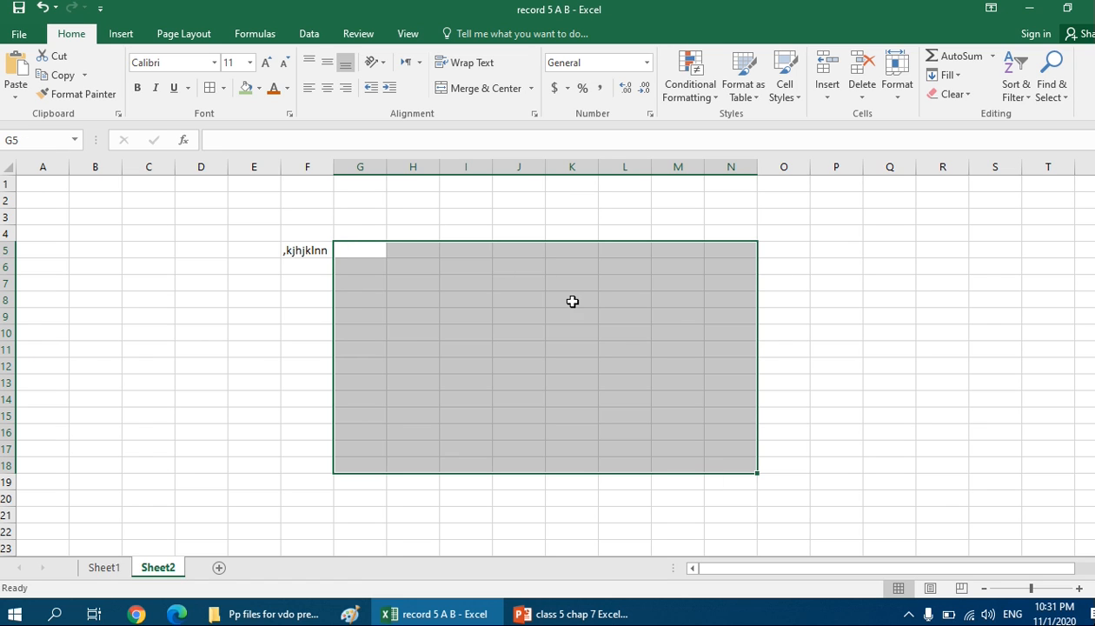
{"action": "key", "text": "F8"}
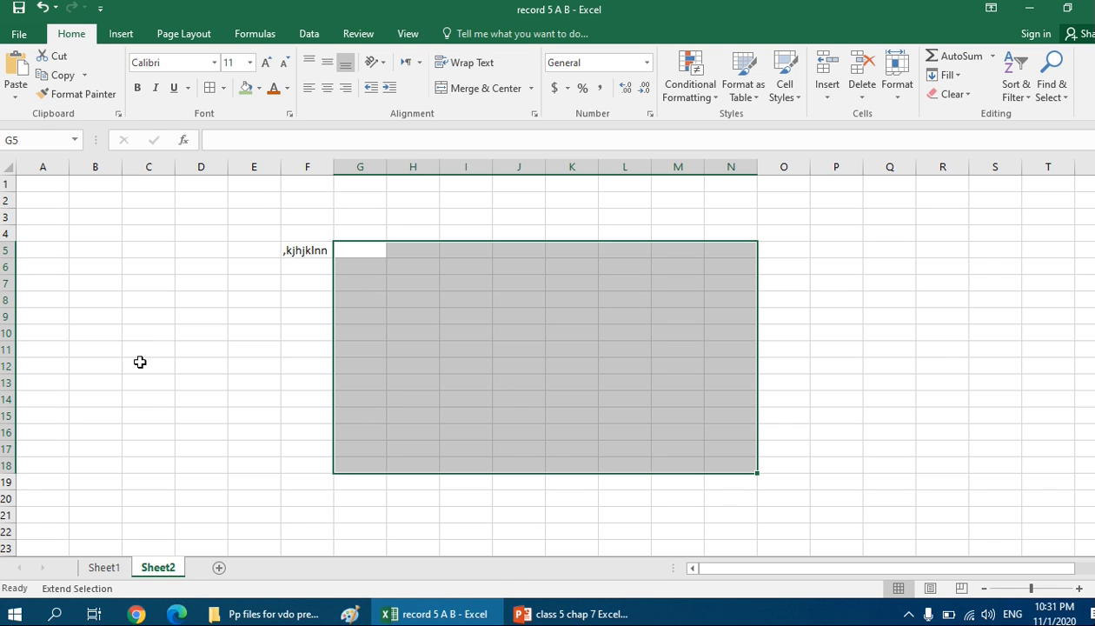
{"action": "left_click", "coordinate": [129, 313]}
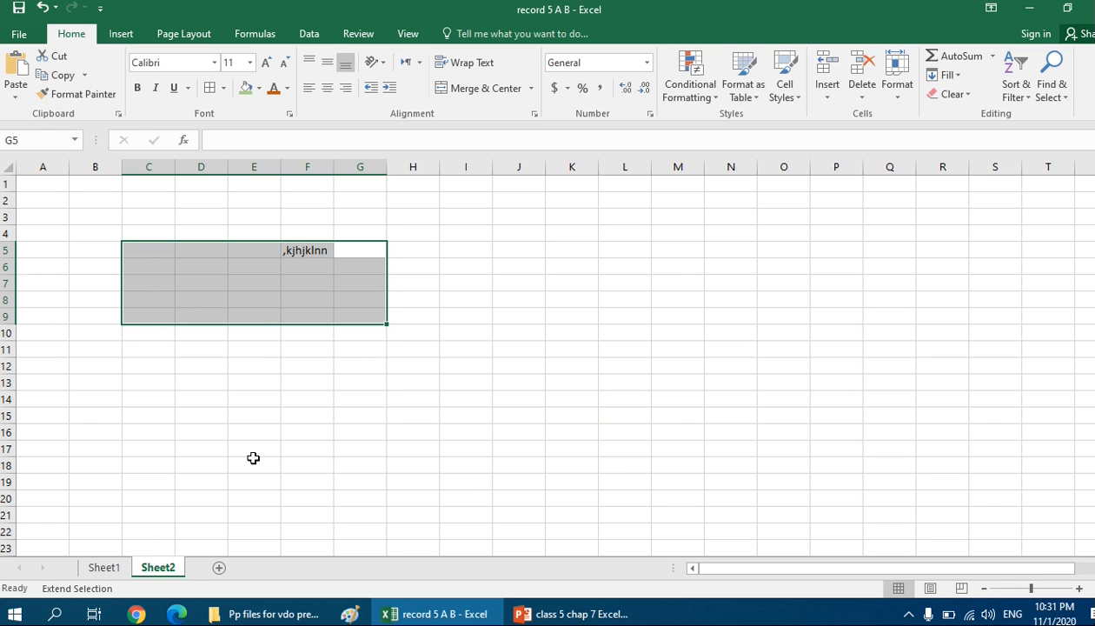
{"action": "left_click", "coordinate": [614, 283]}
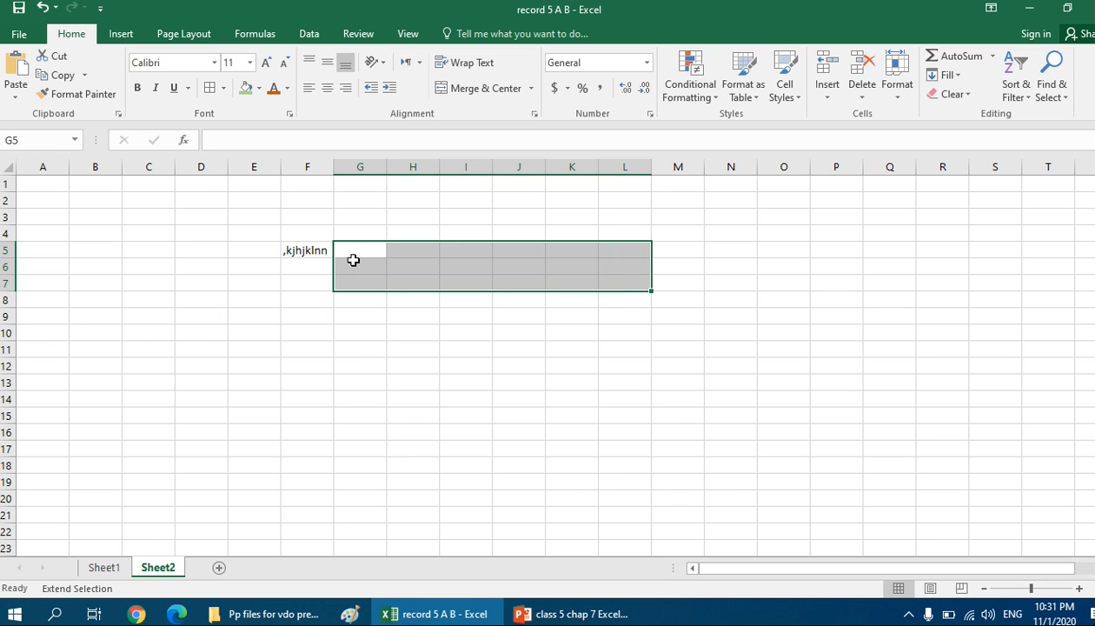
{"action": "left_click", "coordinate": [873, 395]}
{"action": "left_click", "coordinate": [896, 531]}
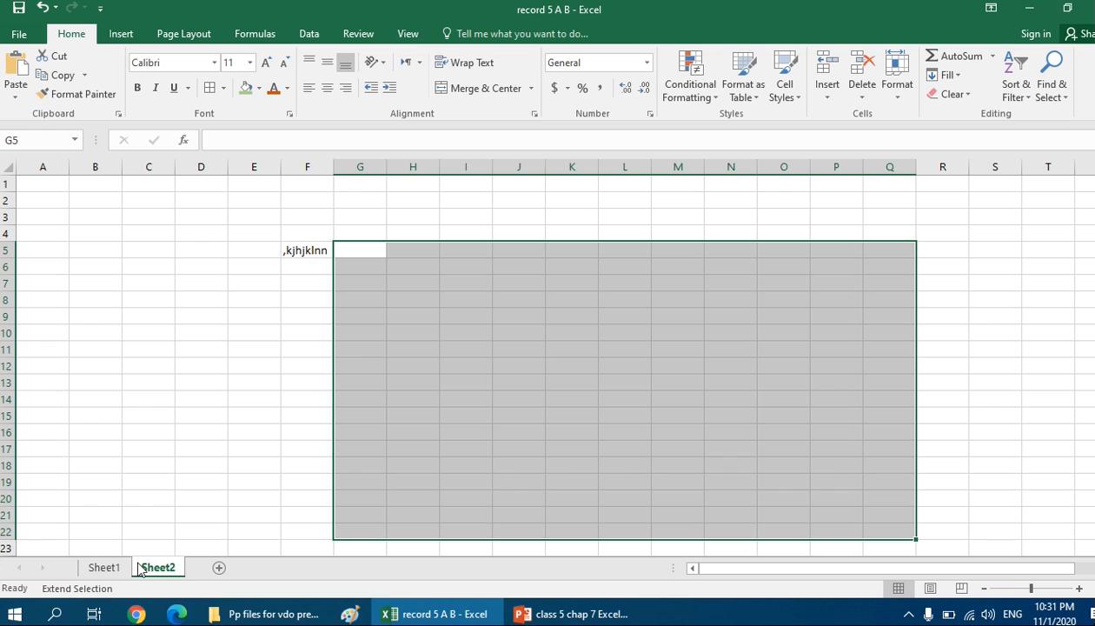
{"action": "key", "text": "F8"}
{"action": "left_click", "coordinate": [316, 327]}
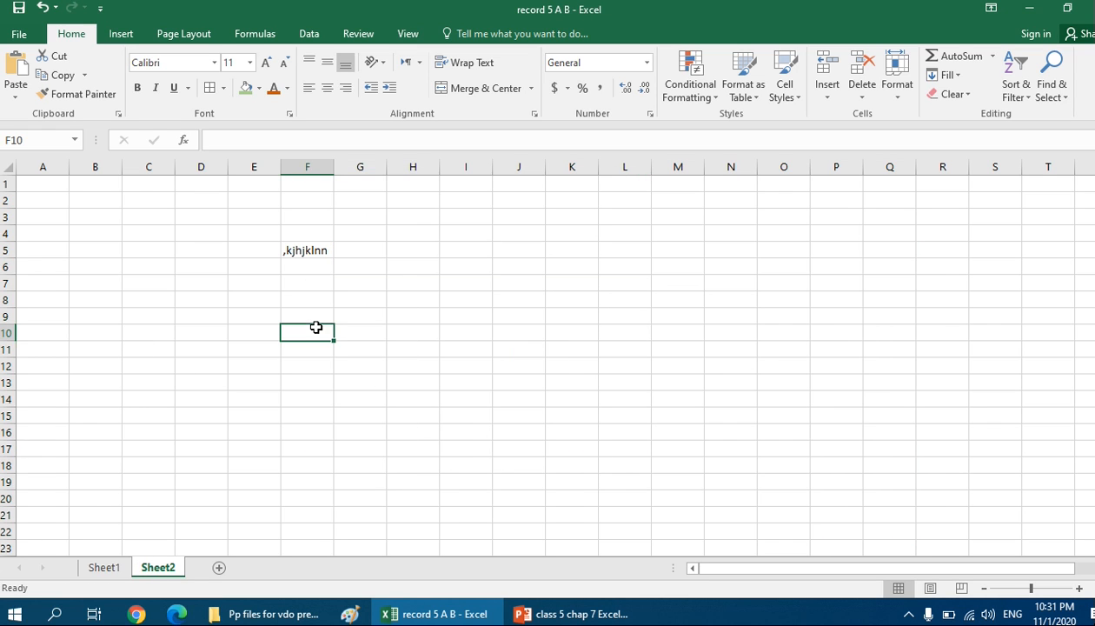
Step: Delete the sample text from cell F5
{"action": "left_click", "coordinate": [315, 247]}
{"action": "key", "text": "Delete"}
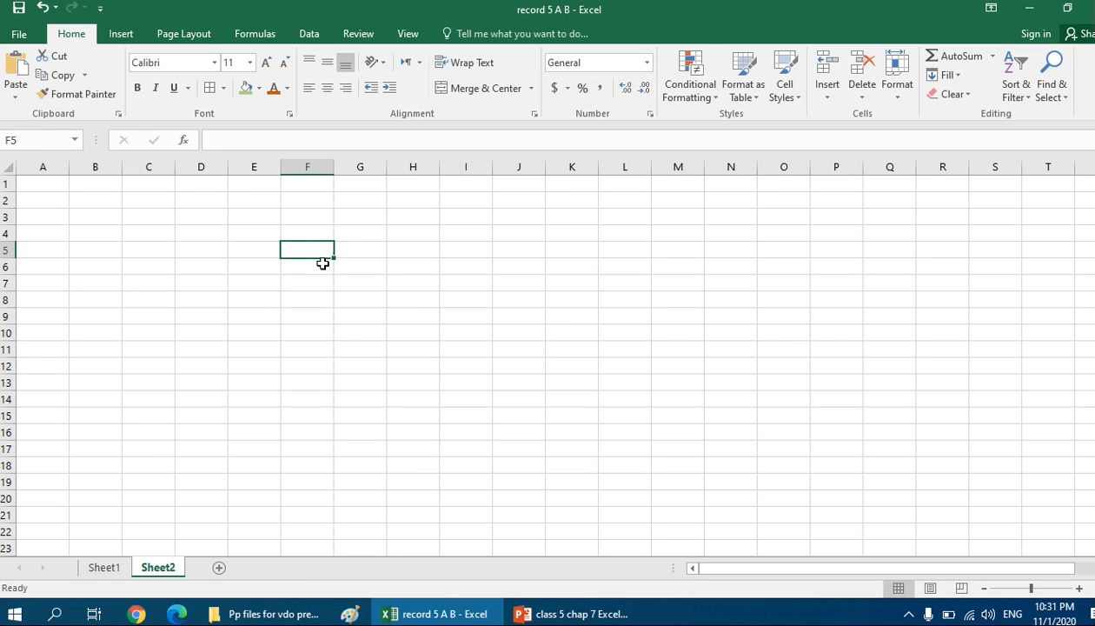
Step: Select the range D4:U25 using Go To with the reference "d4:u25", and clear the selection
{"action": "left_click", "coordinate": [1050, 93]}
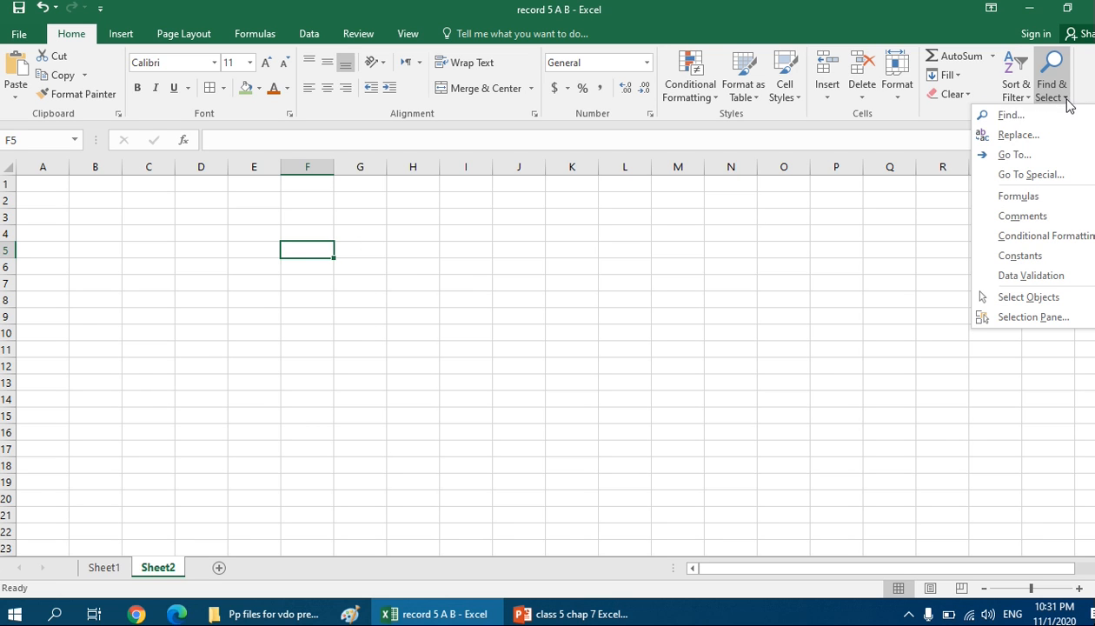
{"action": "left_click", "coordinate": [1030, 154]}
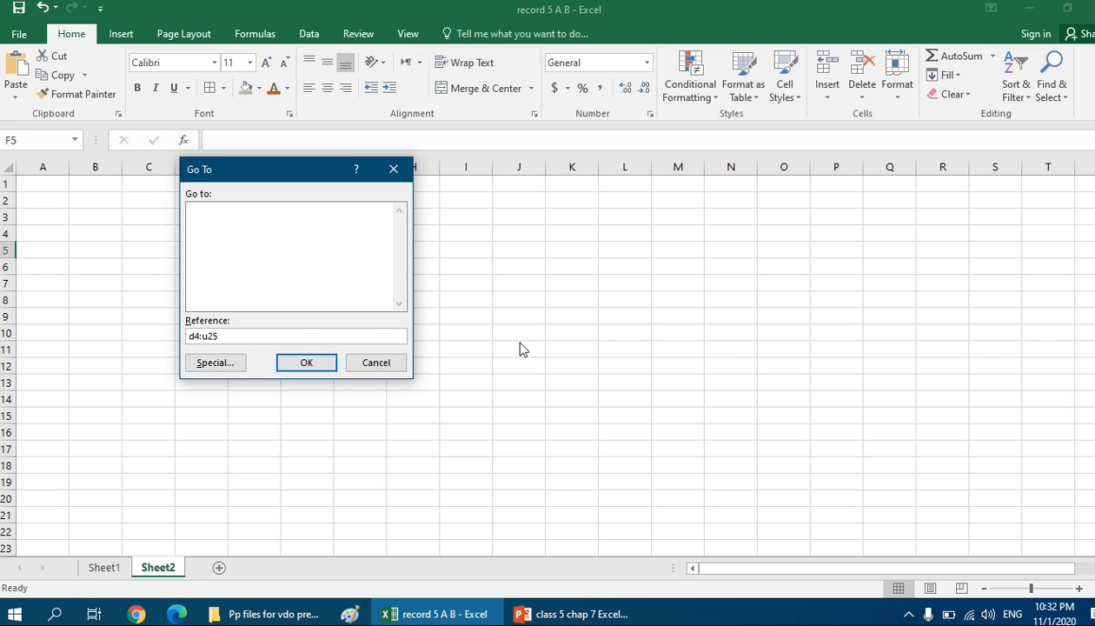
{"action": "left_click", "coordinate": [320, 369]}
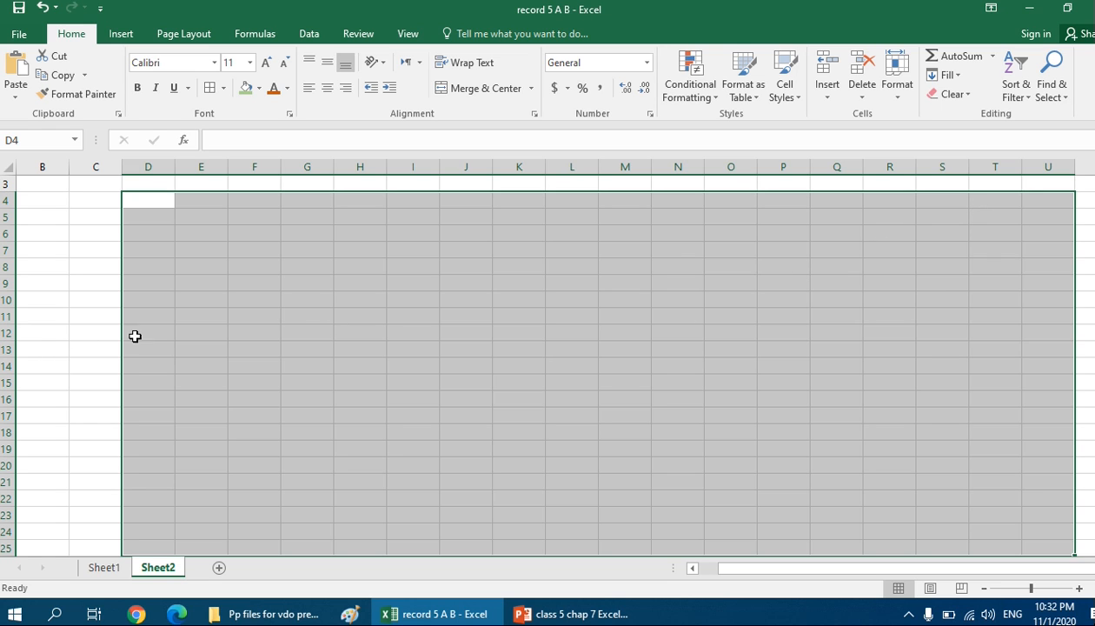
{"action": "left_click", "coordinate": [66, 330]}
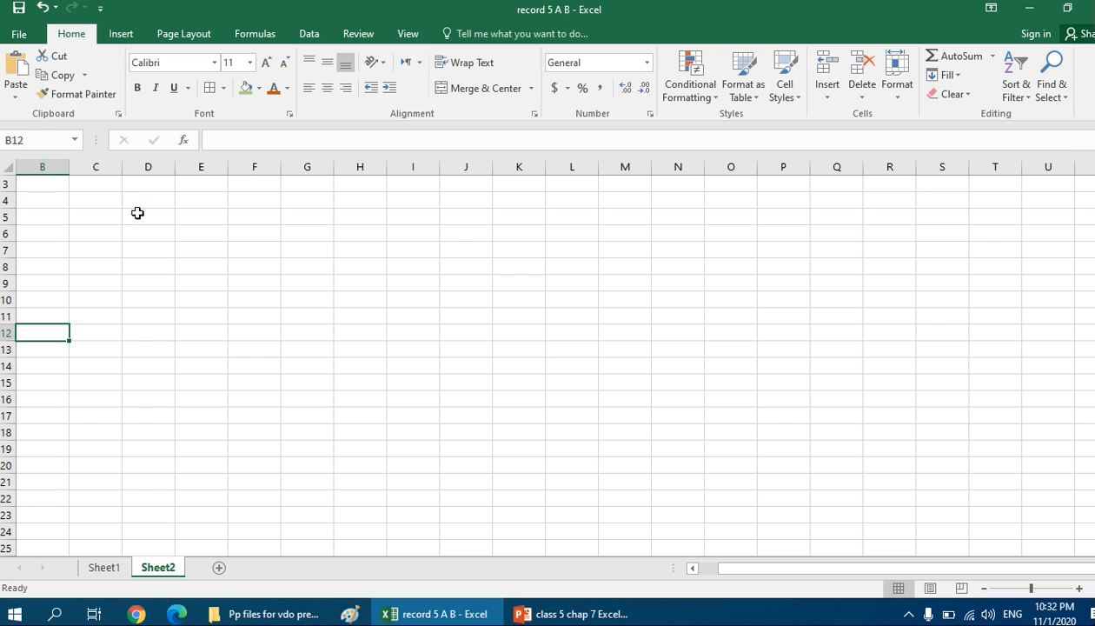
Step: Select the non-adjacent ranges D5:G12, P7:R15 and I11:L21 together
{"action": "left_click_drag", "start_coordinate": [136, 214], "coordinate": [332, 341]}
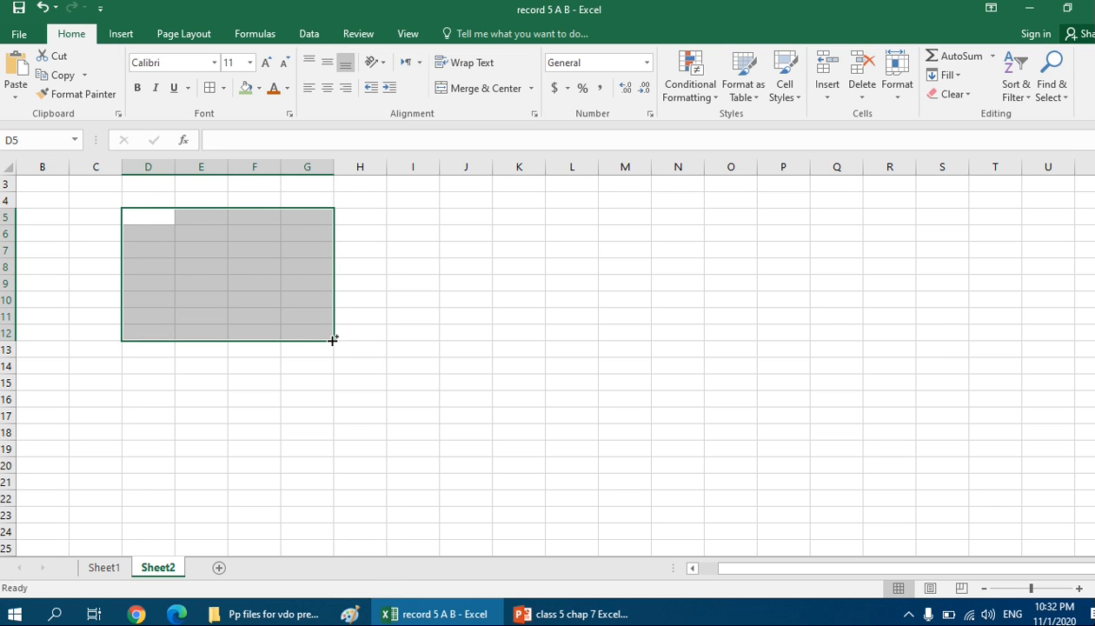
{"action": "left_click", "coordinate": [787, 281]}
{"action": "left_click_drag", "start_coordinate": [779, 244], "coordinate": [875, 379]}
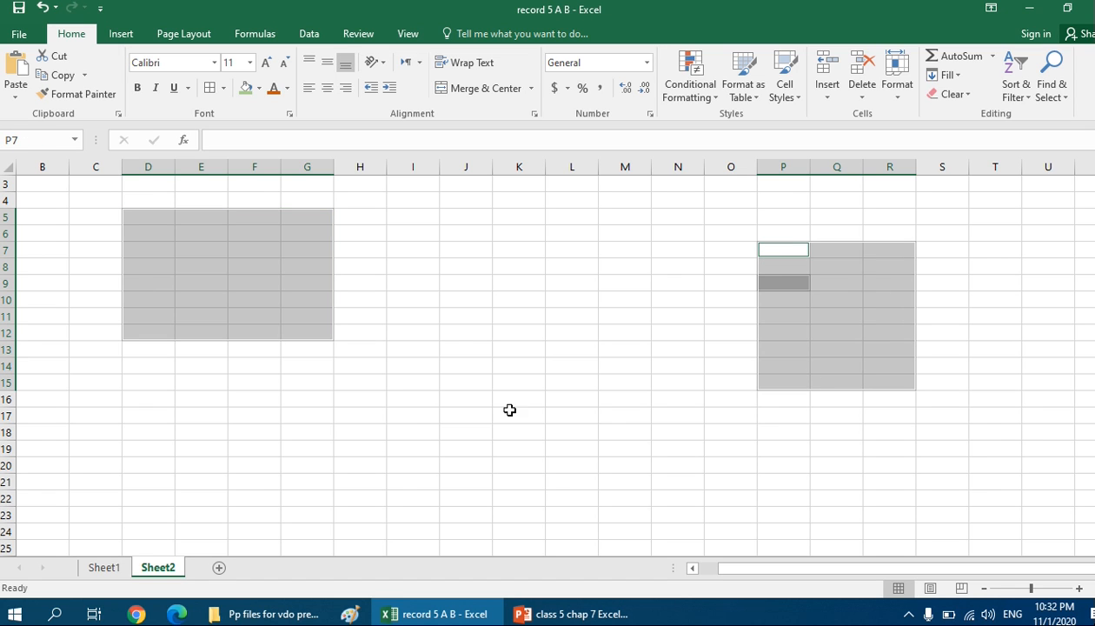
{"action": "left_click_drag", "start_coordinate": [432, 311], "coordinate": [559, 474]}
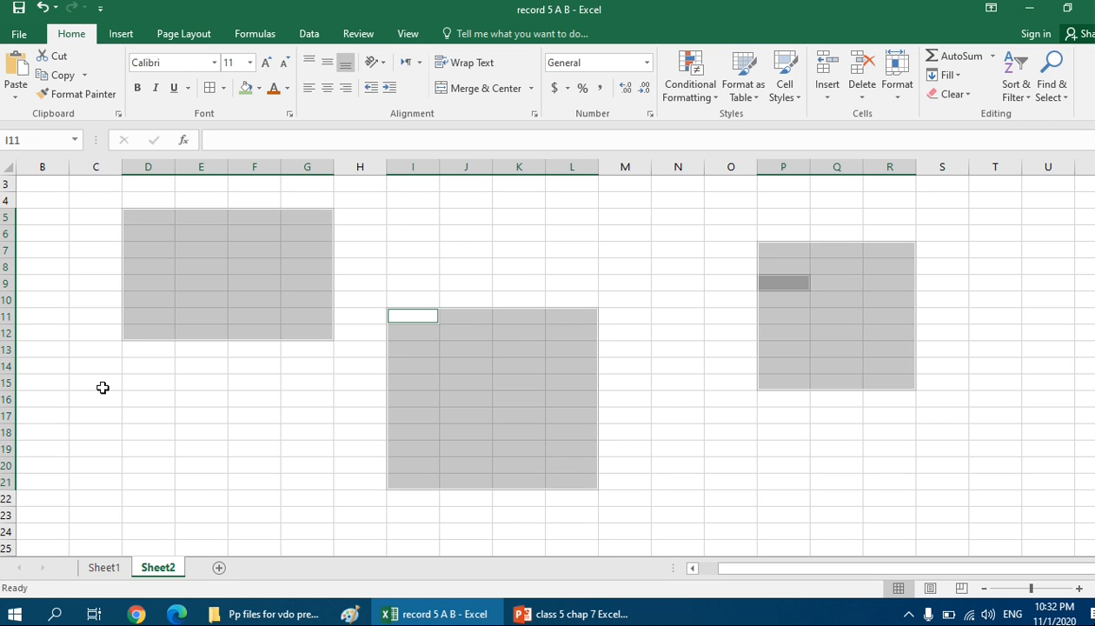
Step: Select the entire row 16, the entire column H and the whole sheet in turn, and clear the selection
{"action": "left_click", "coordinate": [6, 398]}
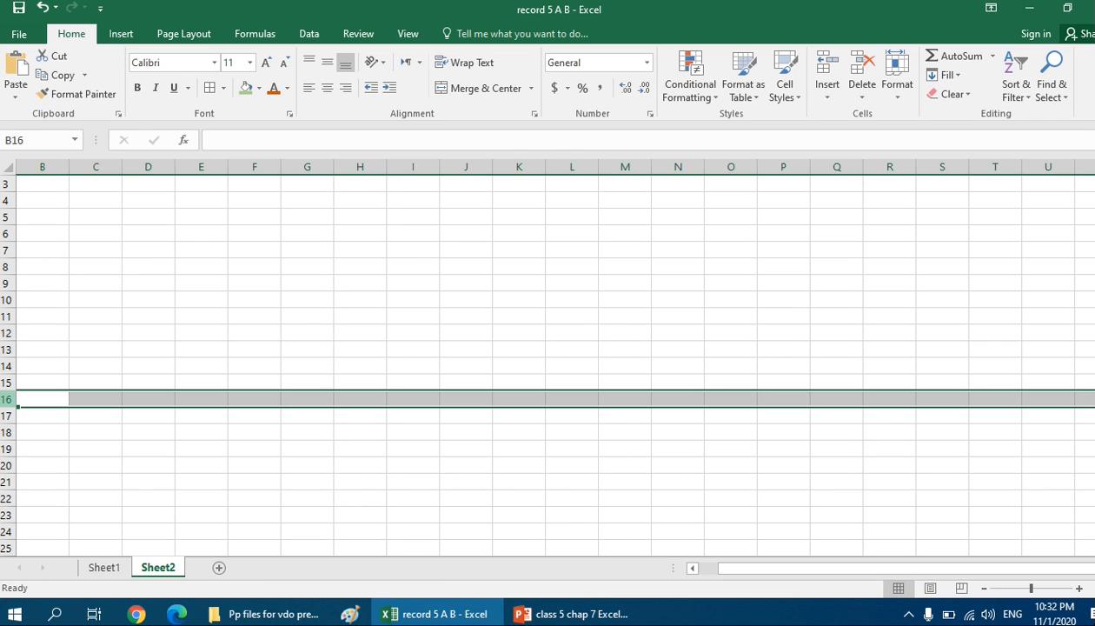
{"action": "left_click", "coordinate": [363, 169]}
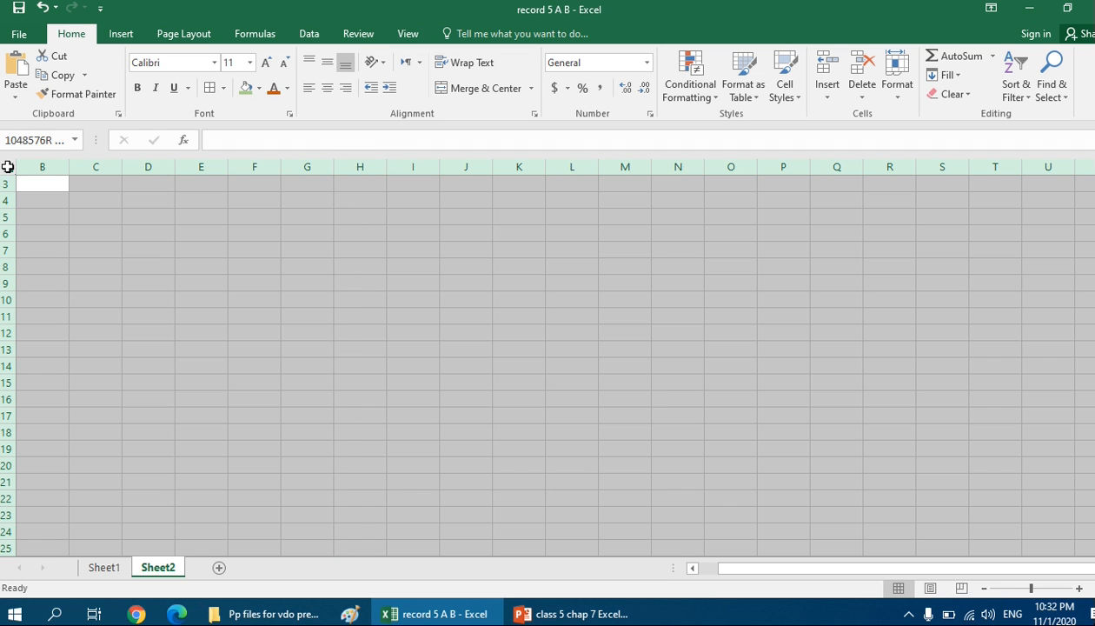
{"action": "left_click", "coordinate": [8, 169]}
{"action": "left_click", "coordinate": [287, 248]}
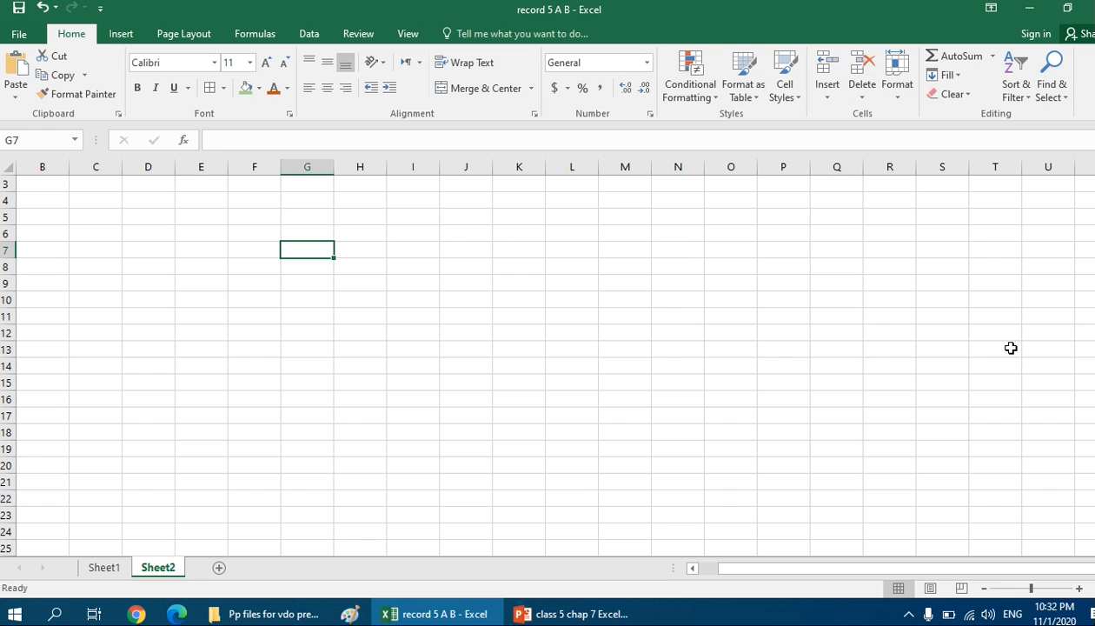